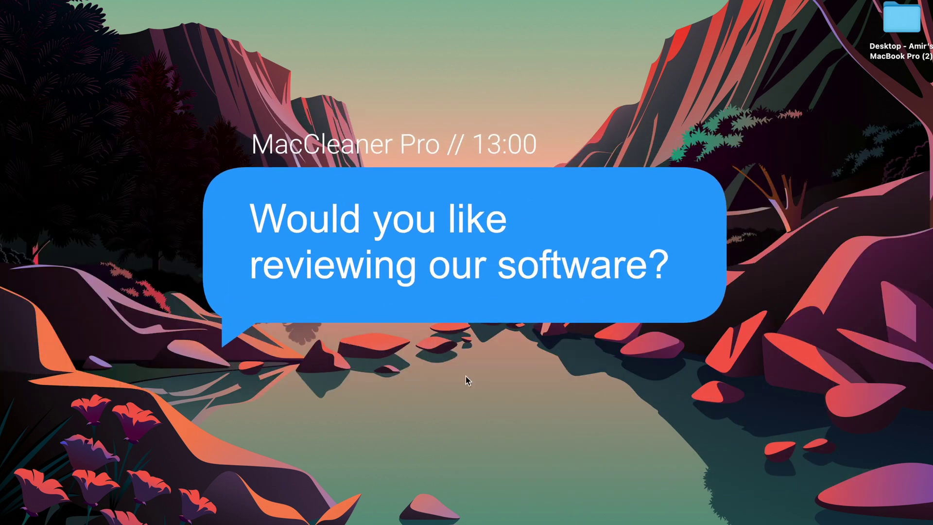
# Open the Mac's storage overview in the General system settings and examine the Macintosh HD usage.
pyautogui.press('F4')
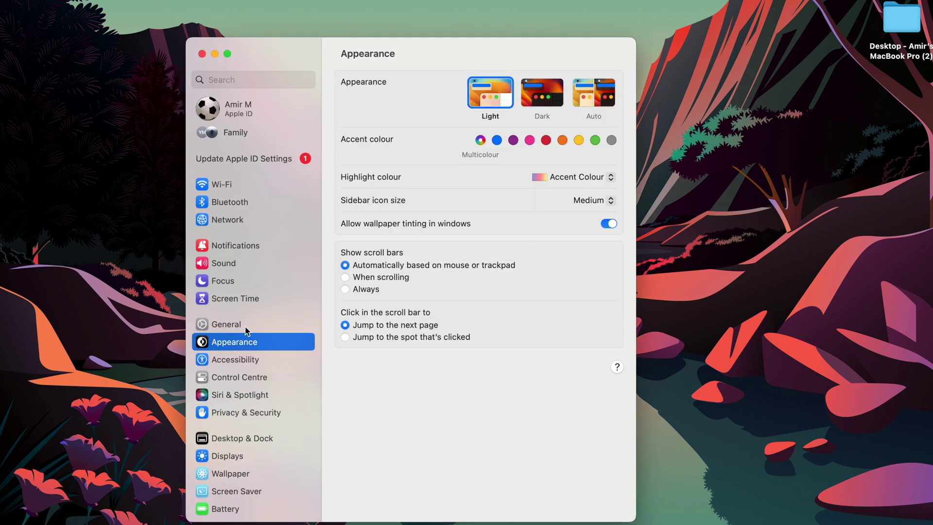
pyautogui.click(247, 331)
pyautogui.click(370, 132)
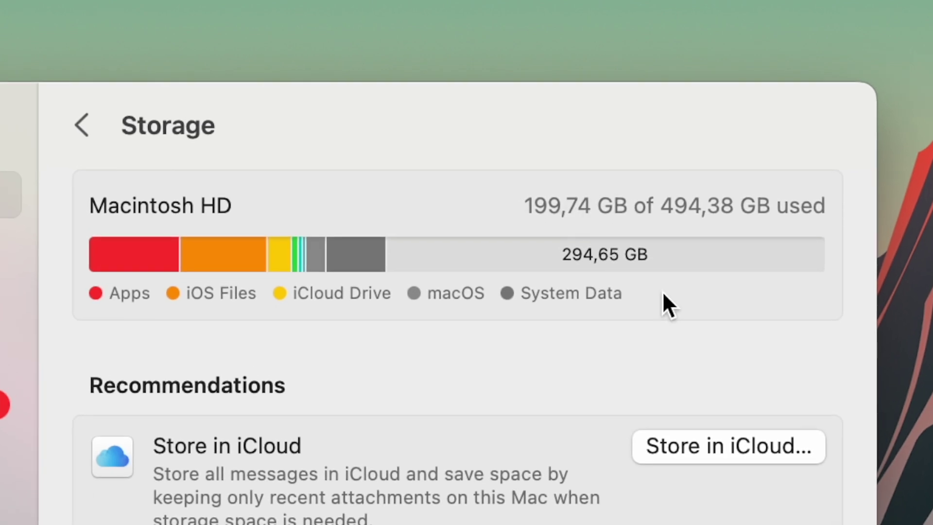
pyautogui.moveTo(783, 244)
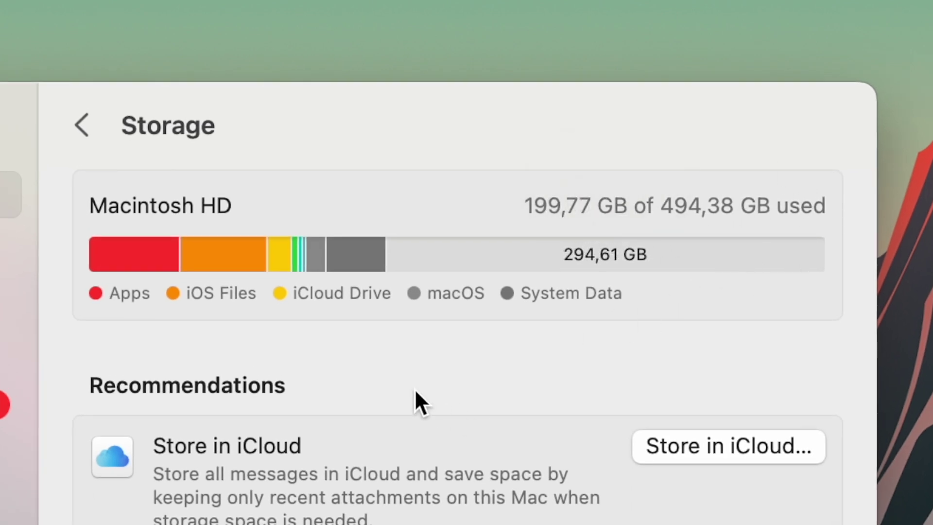
pyautogui.moveTo(354, 272)
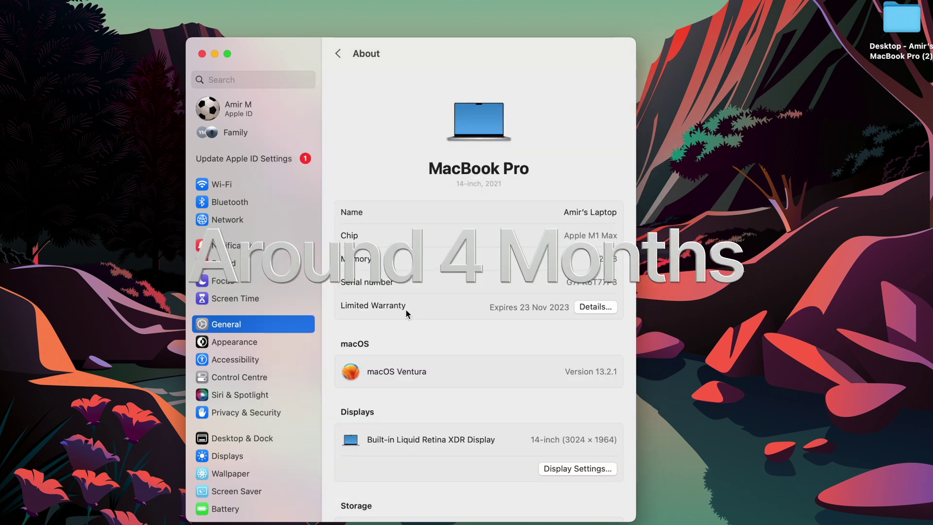
# Go back from the About page to the General settings and reopen the storage overview.
pyautogui.click(338, 54)
pyautogui.click(393, 135)
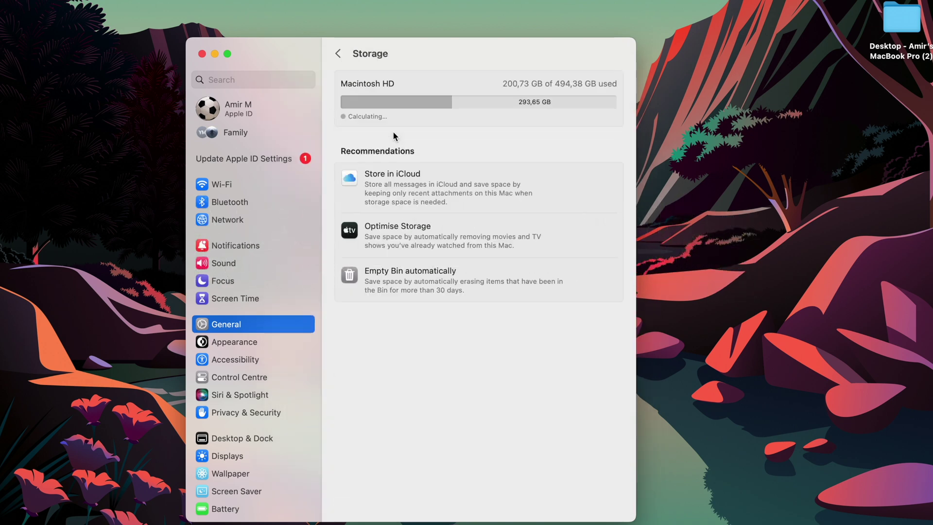
pyautogui.moveTo(441, 106)
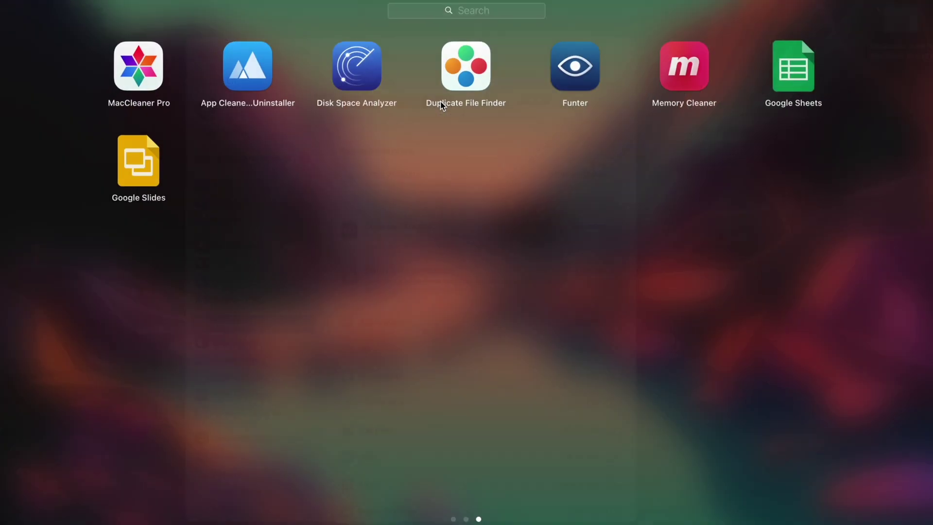
# Switch to MacCleaner Pro and run a Fast Cleanup of the junk files.
pyautogui.click(137, 64)
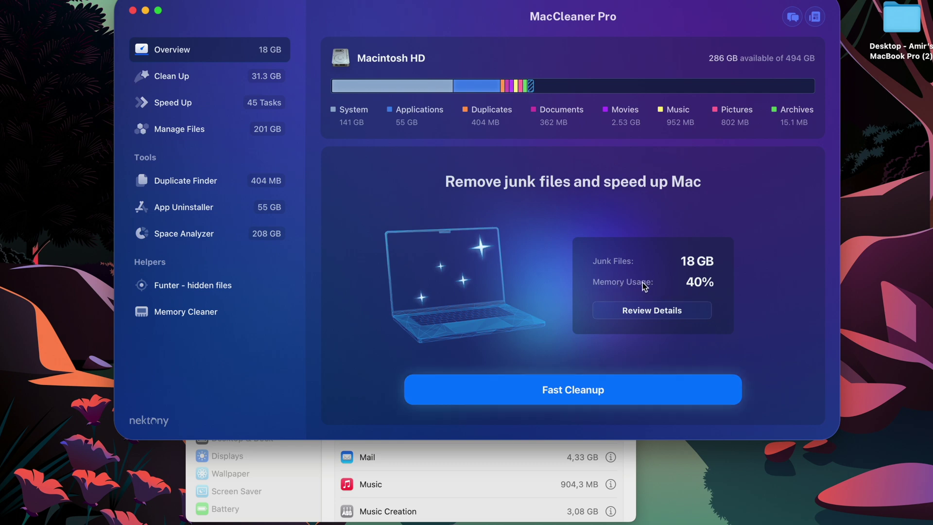
pyautogui.click(573, 392)
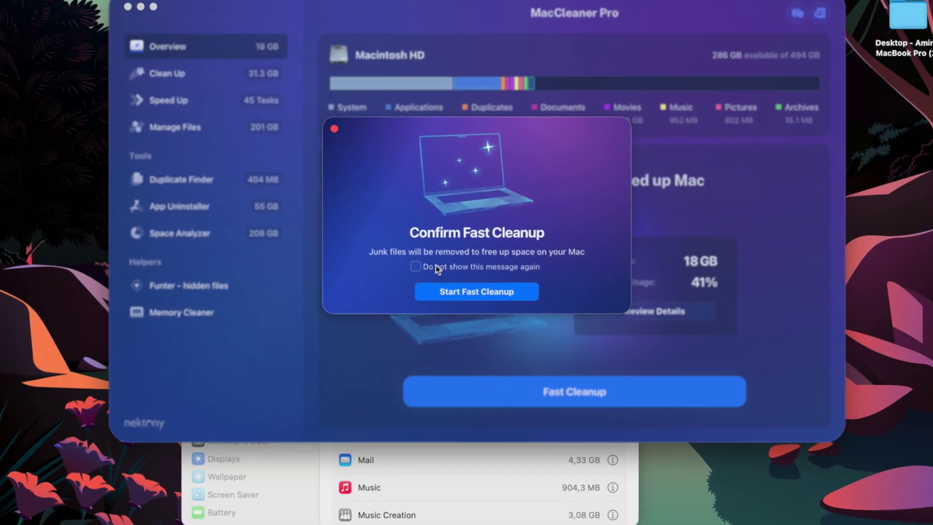
pyautogui.click(470, 294)
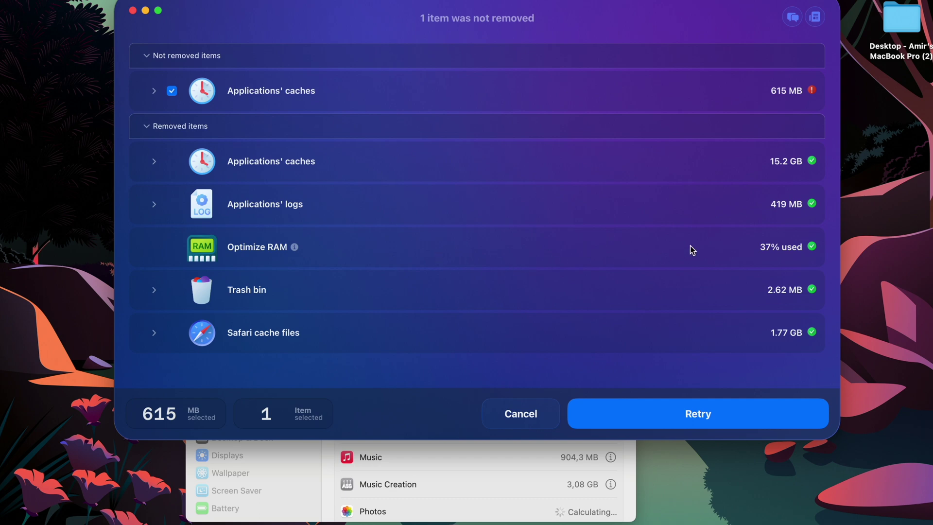
# Review the Optimize RAM description and the list of files removed from the Trash bin in the cleanup results.
pyautogui.moveTo(295, 247)
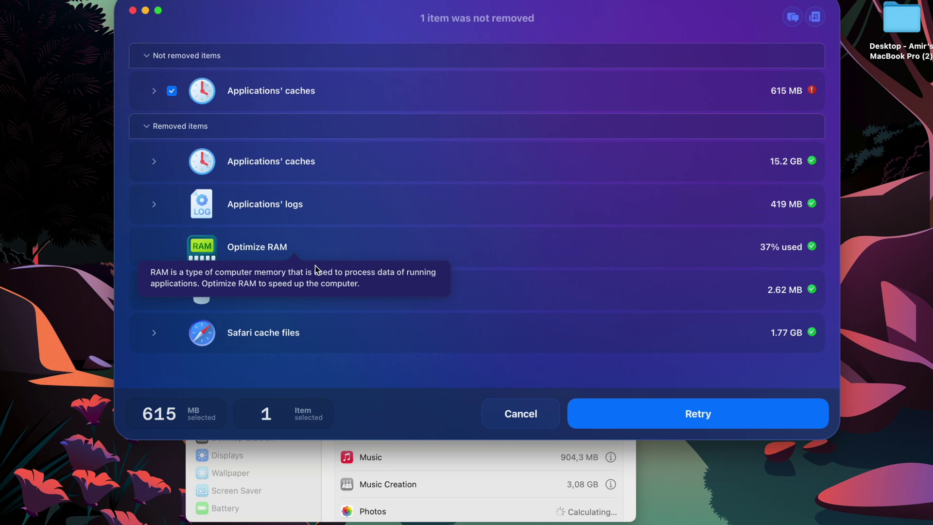
pyautogui.scroll(-1, 448, 270)
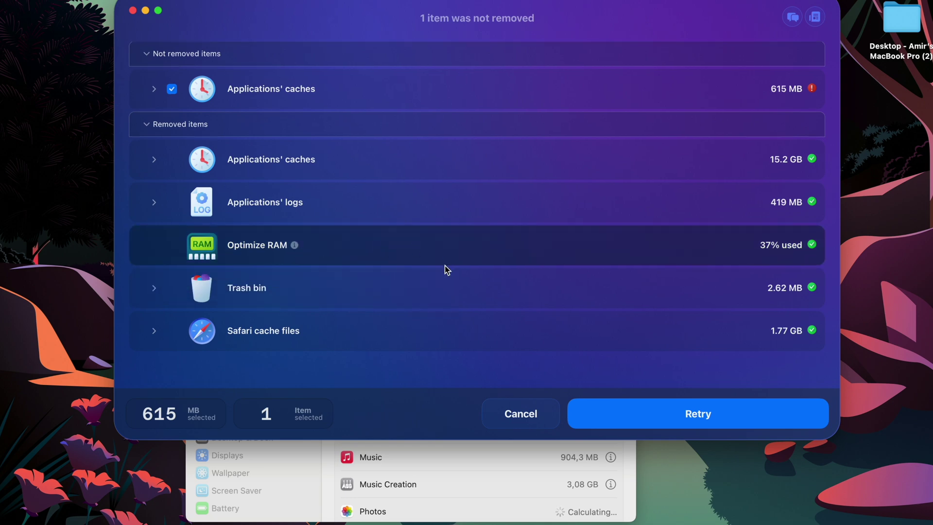
pyautogui.click(154, 290)
pyautogui.scroll(-3, 158, 267)
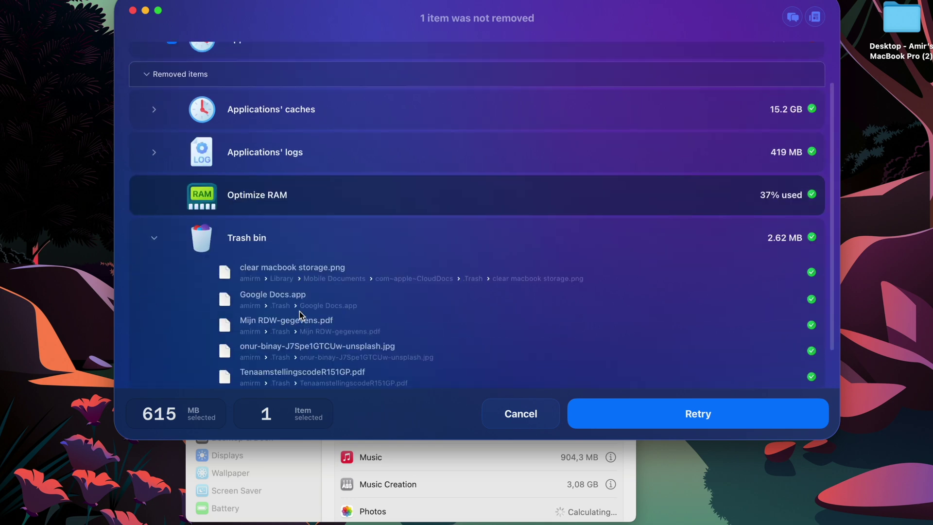
pyautogui.click(154, 241)
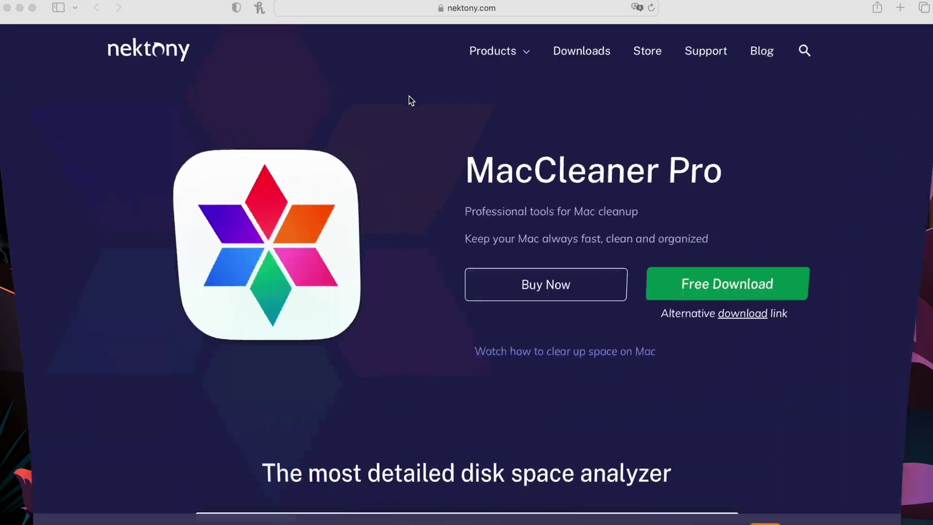
# Switch to Safari and check the address suggestions for "goo" and "you" in a new tab.
pyautogui.press('super+t')
pyautogui.write('g')
pyautogui.press('BackSpace')
pyautogui.write('goo')
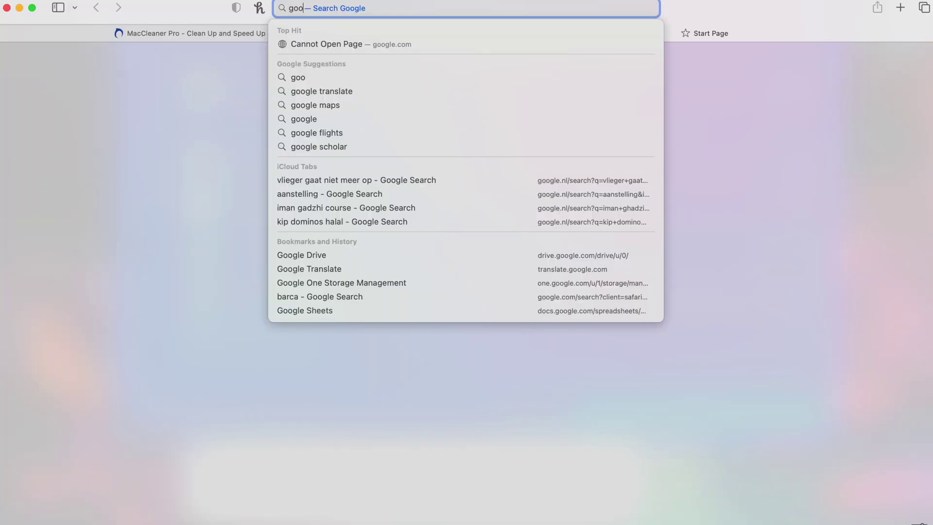
pyautogui.press('BackSpace')
pyautogui.press('BackSpace')
pyautogui.press('BackSpace')
pyautogui.press('BackSpace')
pyautogui.write('you')
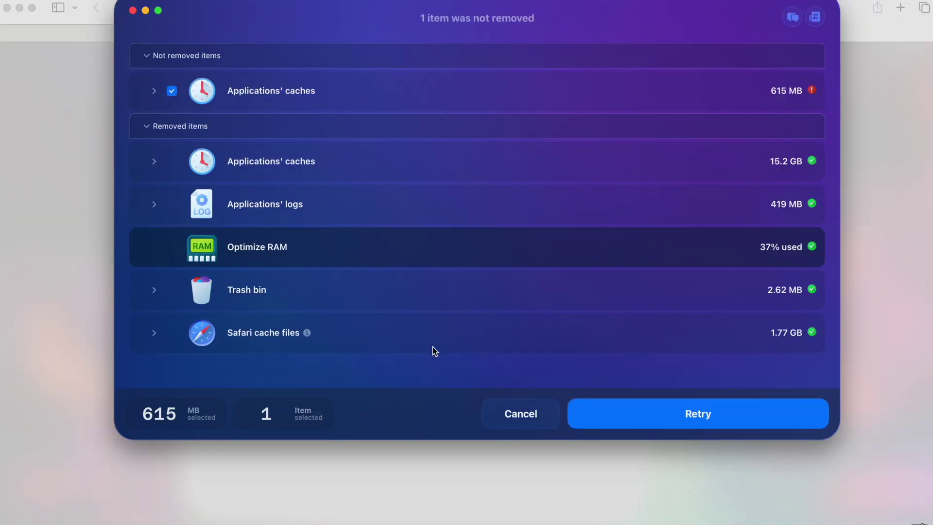
# Back in MacCleaner Pro, retry removing the remaining applications' caches and proceed to Deep Cleanup.
pyautogui.click(714, 416)
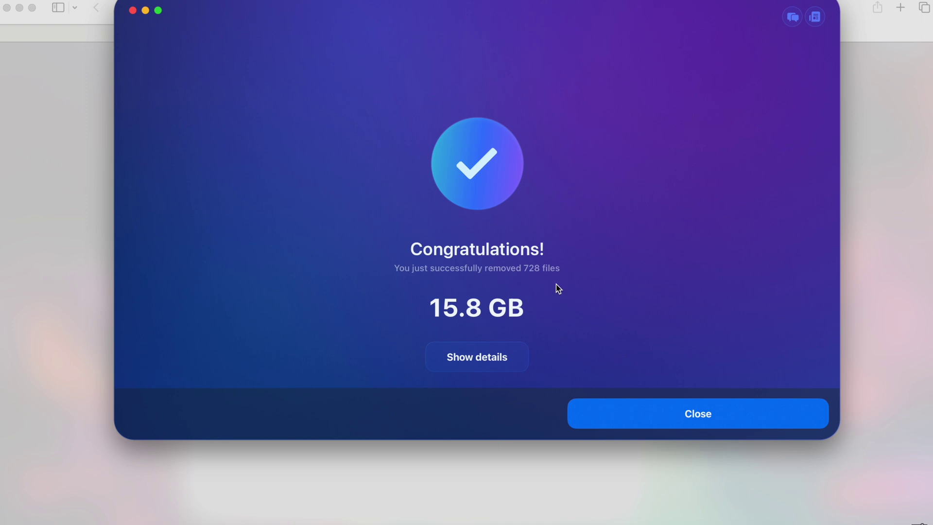
pyautogui.click(695, 407)
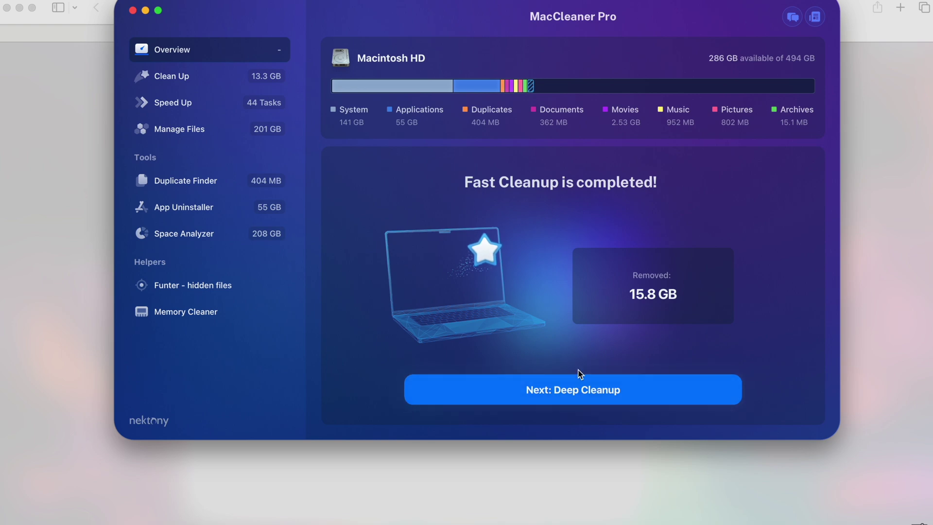
pyautogui.click(560, 385)
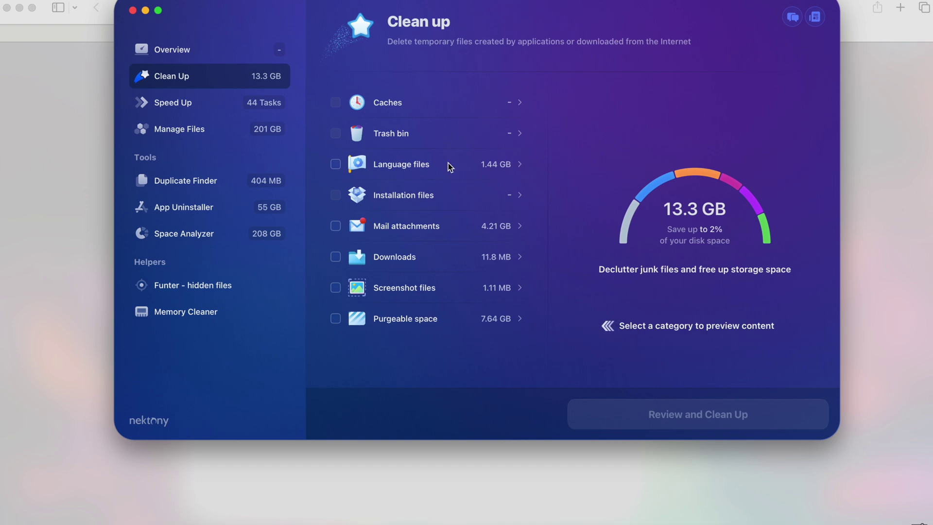
# Preview the Language files category and examine the Mail attachments list for large files that could be removed.
pyautogui.click(522, 173)
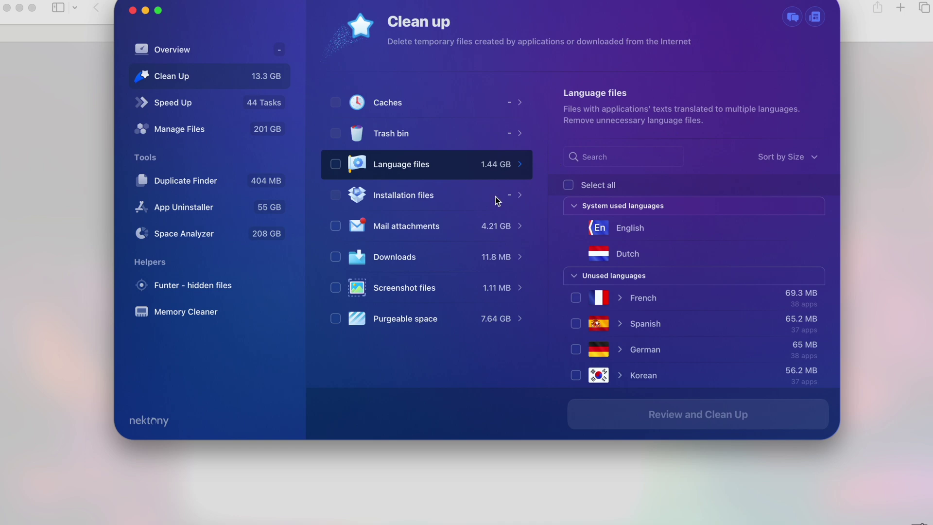
pyautogui.click(460, 228)
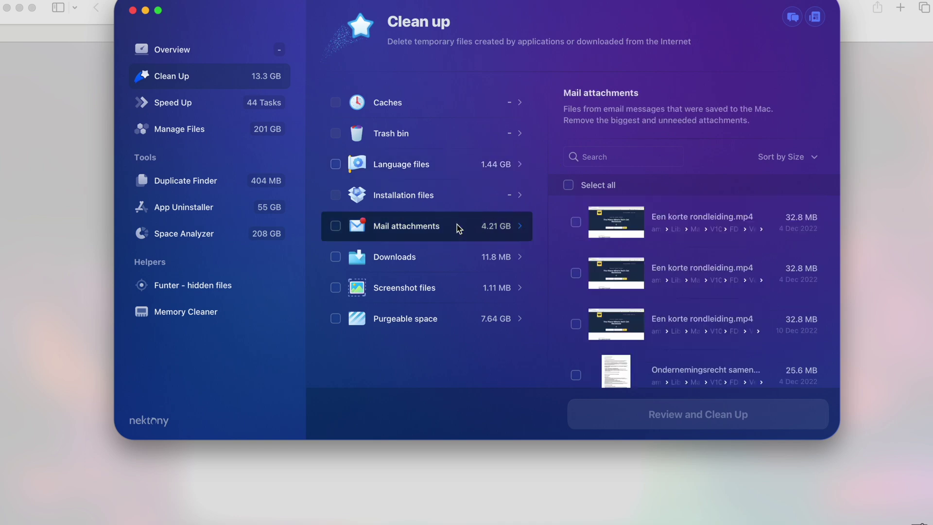
pyautogui.scroll(-3, 592, 278)
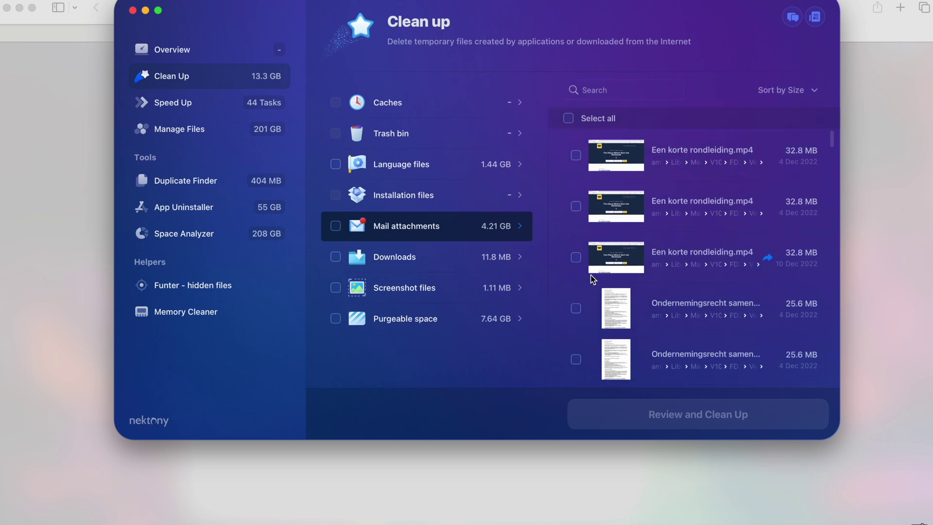
pyautogui.scroll(-5, 592, 278)
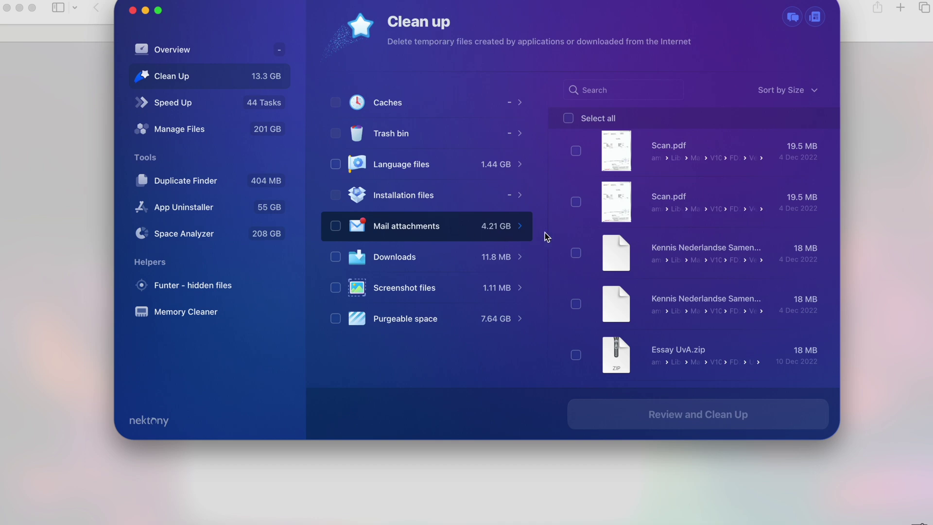
pyautogui.scroll(-1, 701, 304)
pyautogui.scroll(-5, 702, 304)
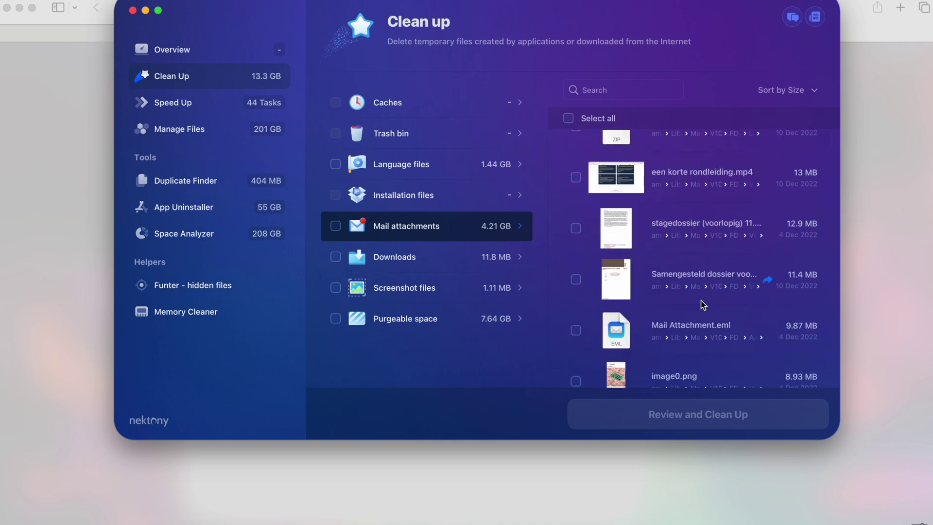
pyautogui.scroll(-10, 702, 304)
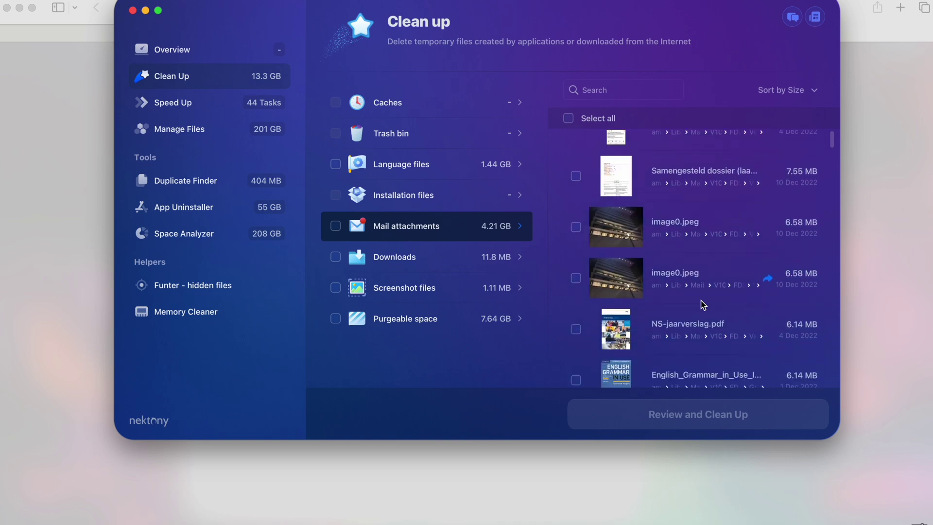
pyautogui.scroll(-10, 701, 304)
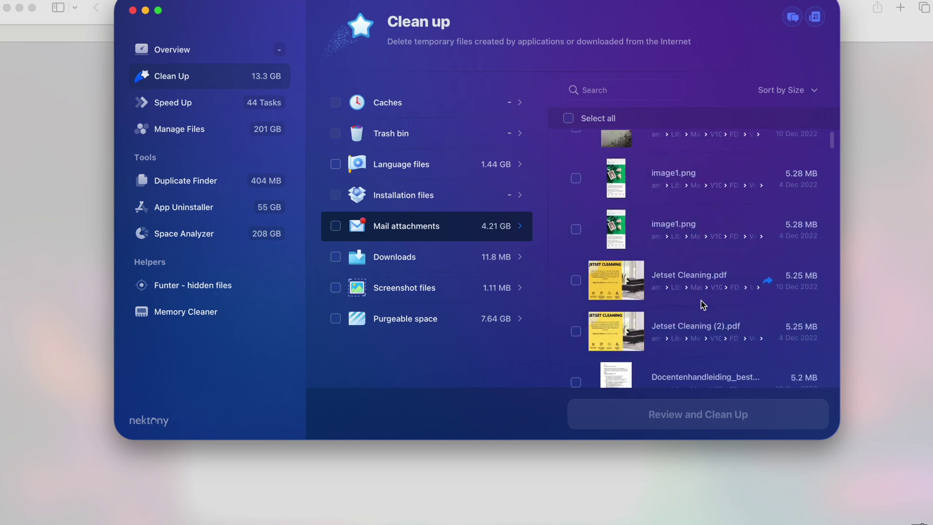
pyautogui.scroll(-8, 703, 304)
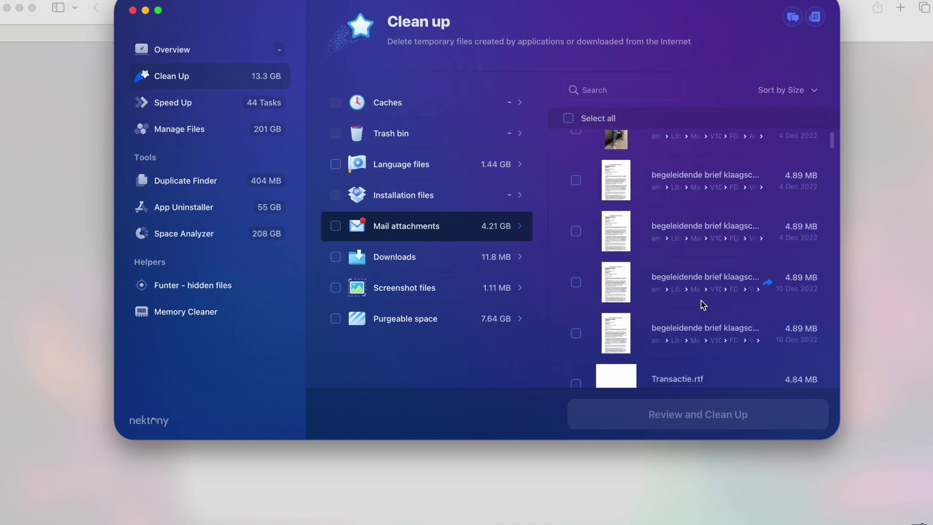
pyautogui.scroll(5, 653, 237)
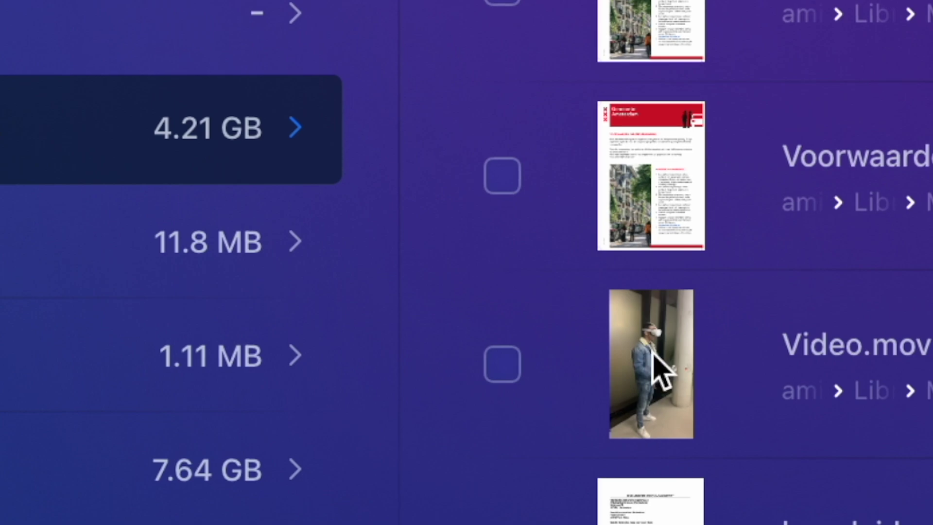
pyautogui.scroll(2, 758, 379)
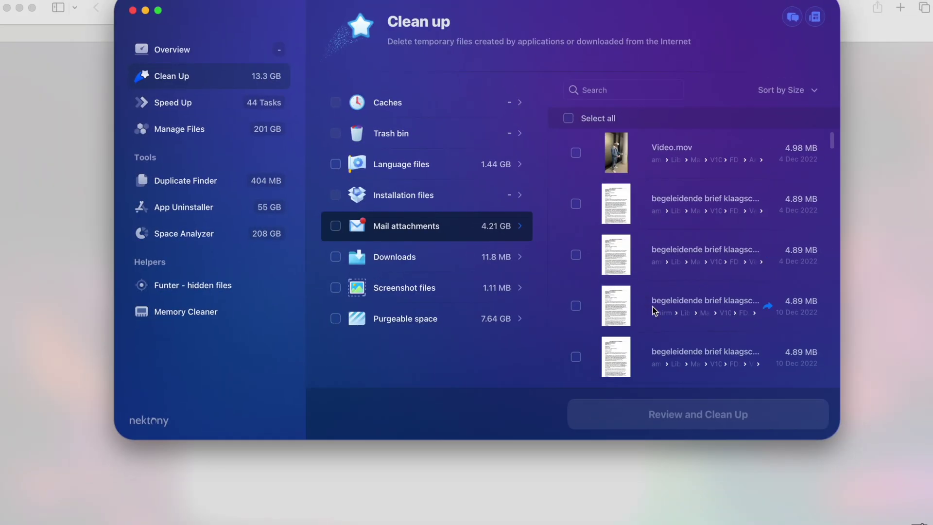
pyautogui.scroll(-5, 655, 310)
pyautogui.scroll(-5, 654, 310)
pyautogui.scroll(-5, 655, 310)
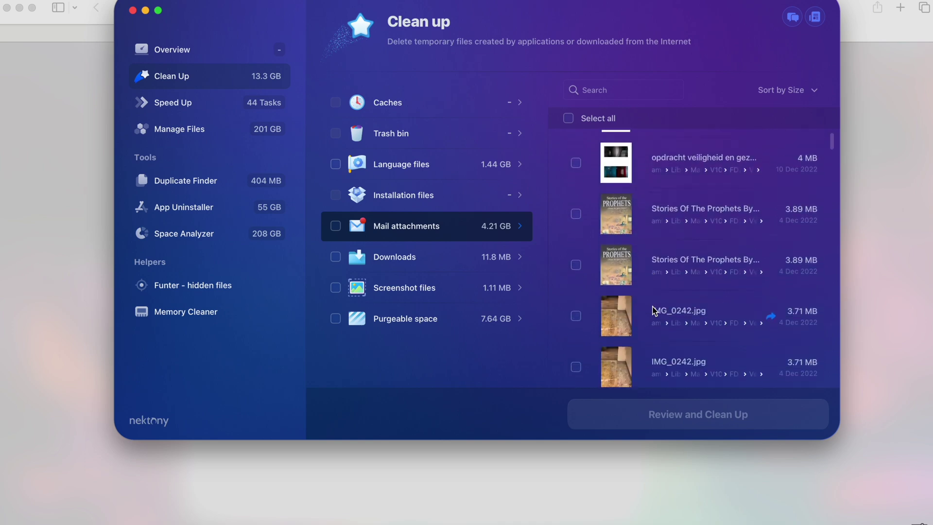
pyautogui.scroll(-5, 654, 310)
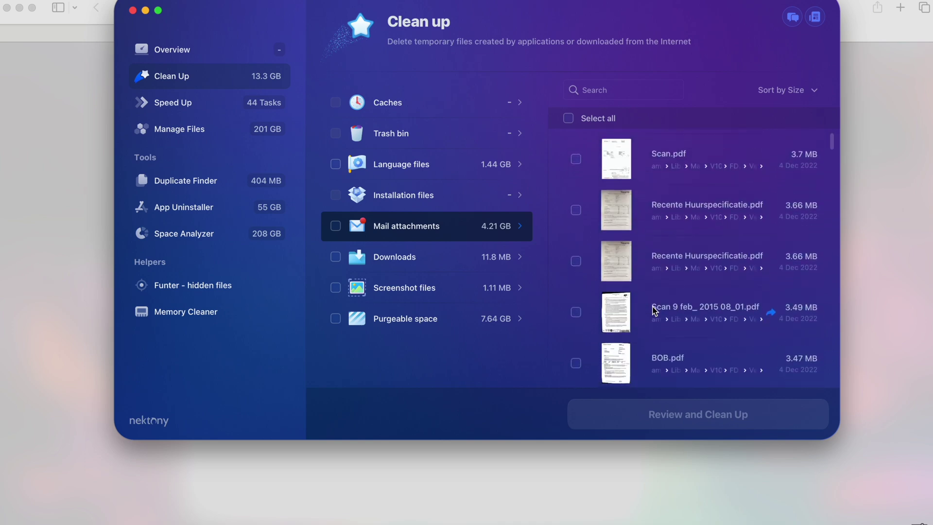
pyautogui.scroll(-5, 655, 310)
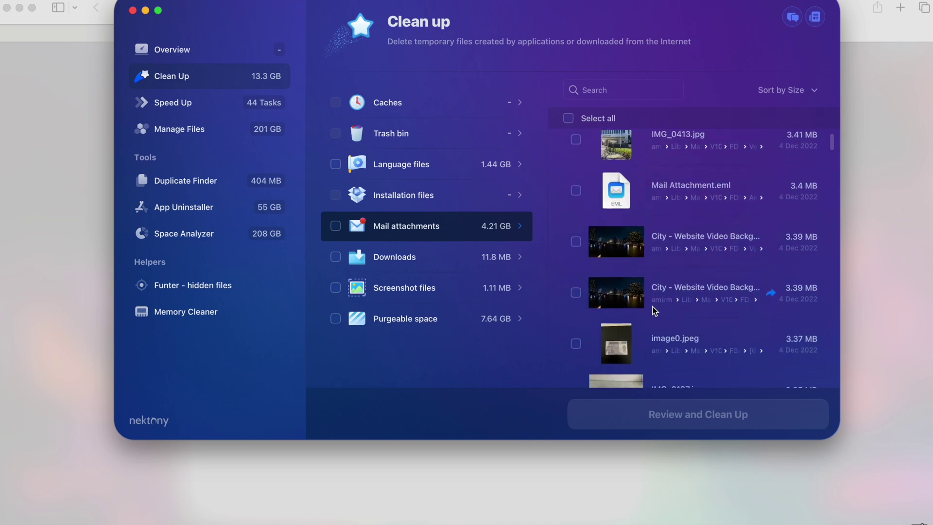
pyautogui.scroll(-5, 655, 311)
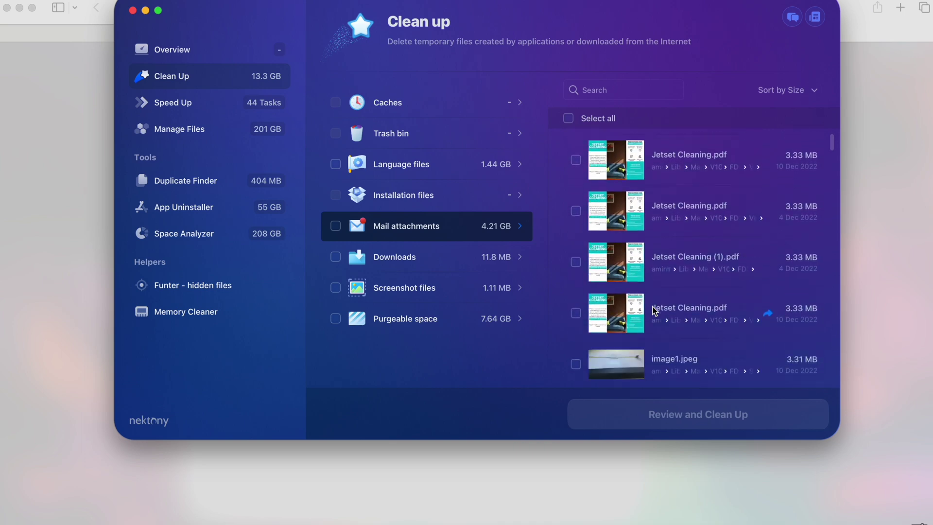
pyautogui.scroll(-5, 654, 310)
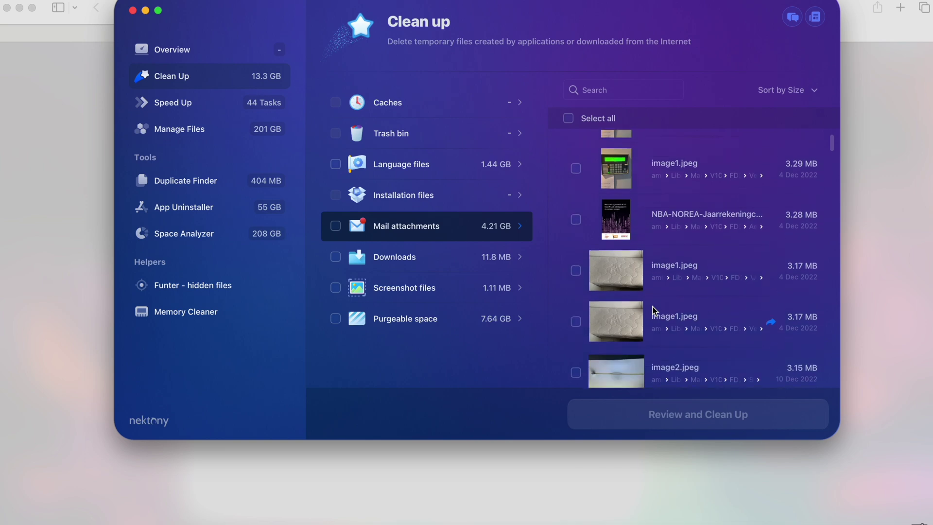
pyautogui.scroll(-5, 655, 311)
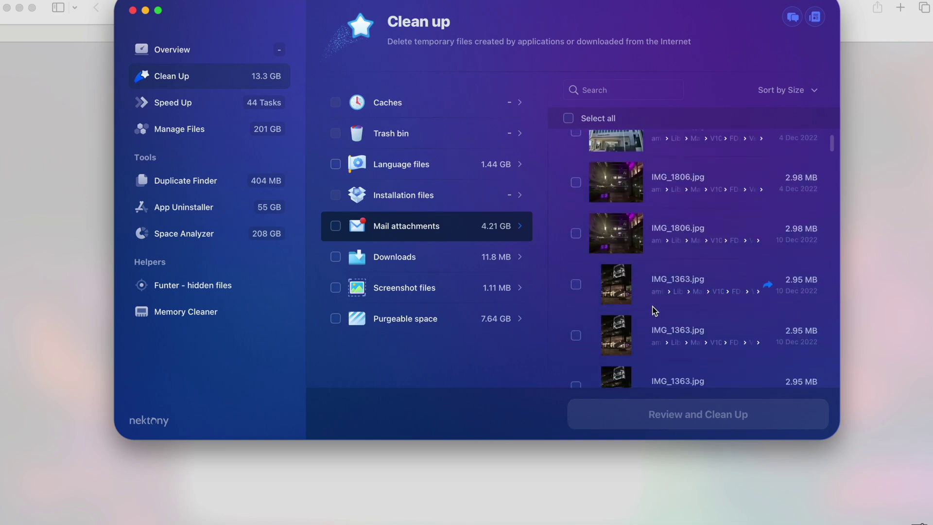
pyautogui.scroll(-2, 655, 310)
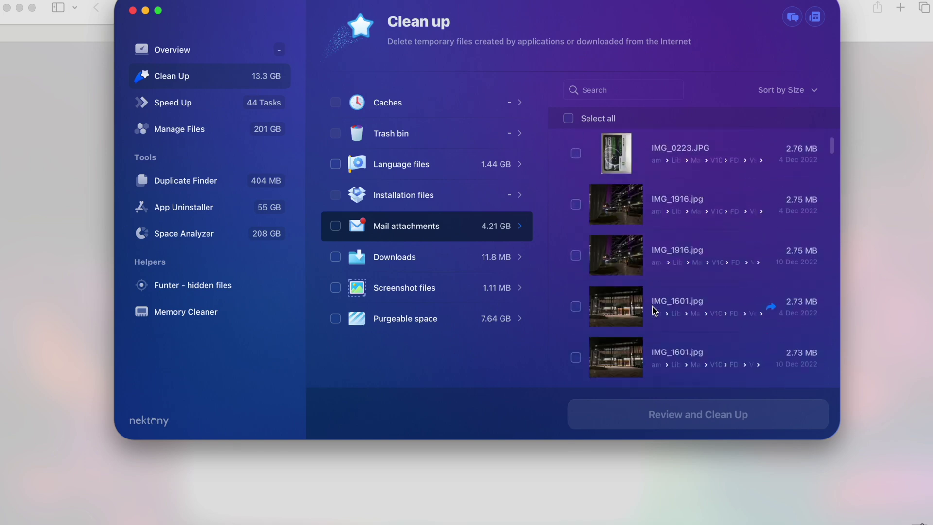
# Try a selection of all Mail attachments excluding three copies of IMG_1363.jpg, and clear that selection again.
pyautogui.click(336, 226)
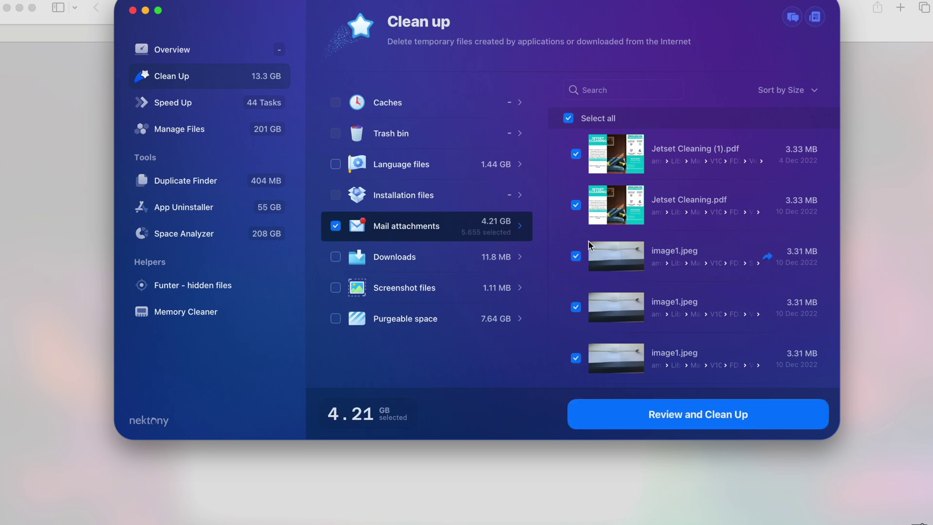
pyautogui.scroll(-10, 590, 245)
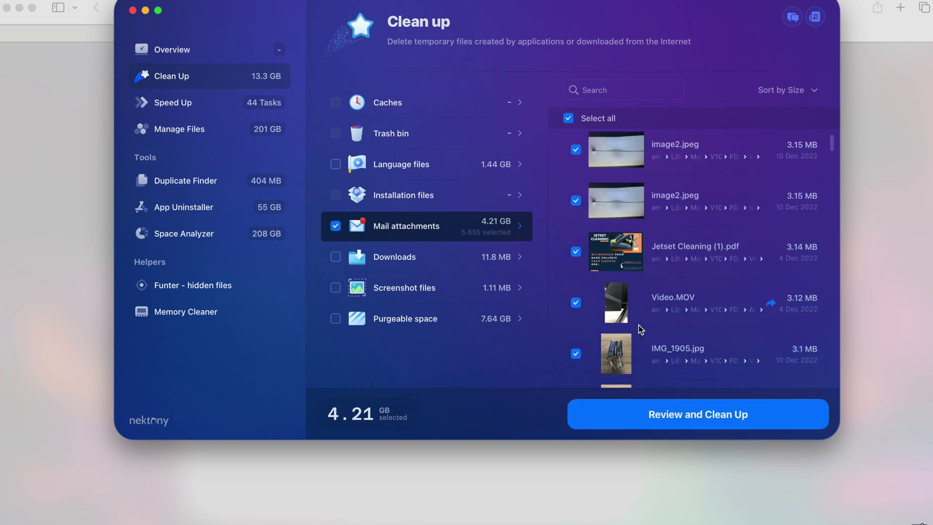
pyautogui.scroll(-10, 641, 330)
pyautogui.click(575, 238)
pyautogui.click(576, 289)
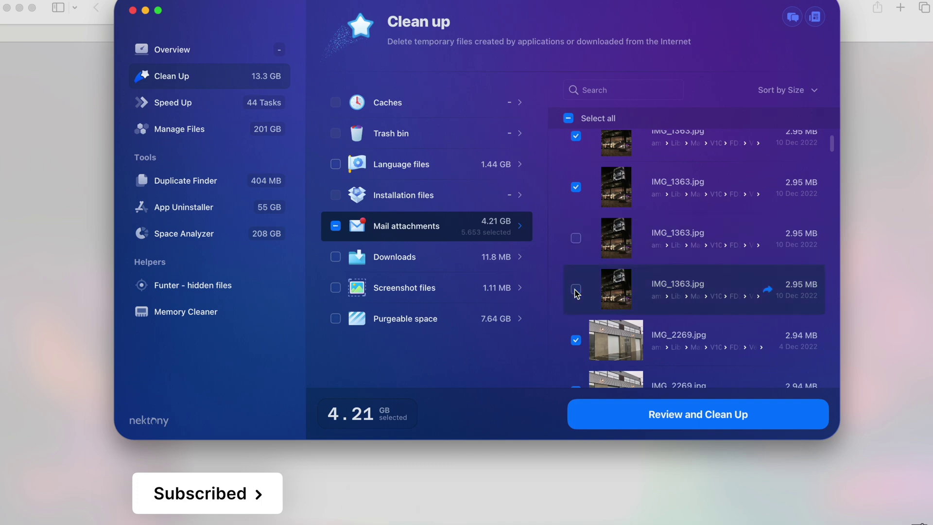
pyautogui.click(576, 187)
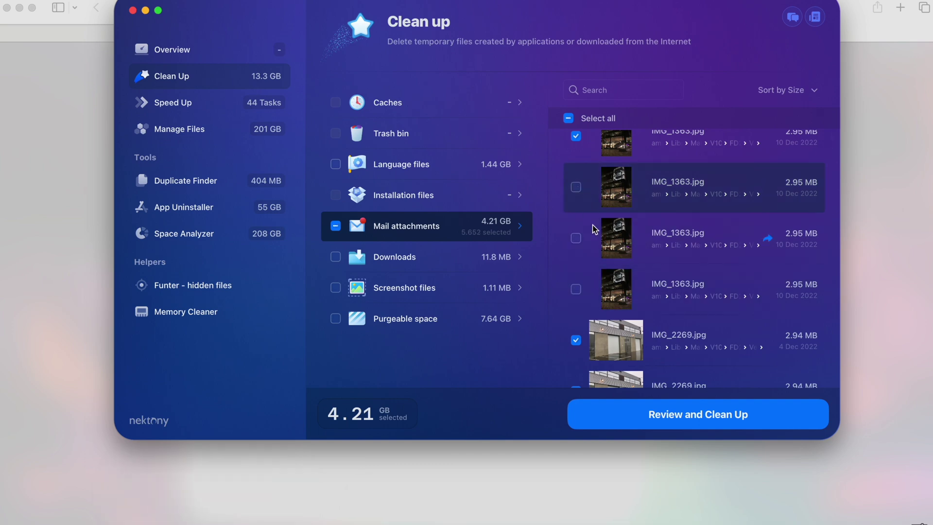
pyautogui.click(338, 225)
pyautogui.click(338, 227)
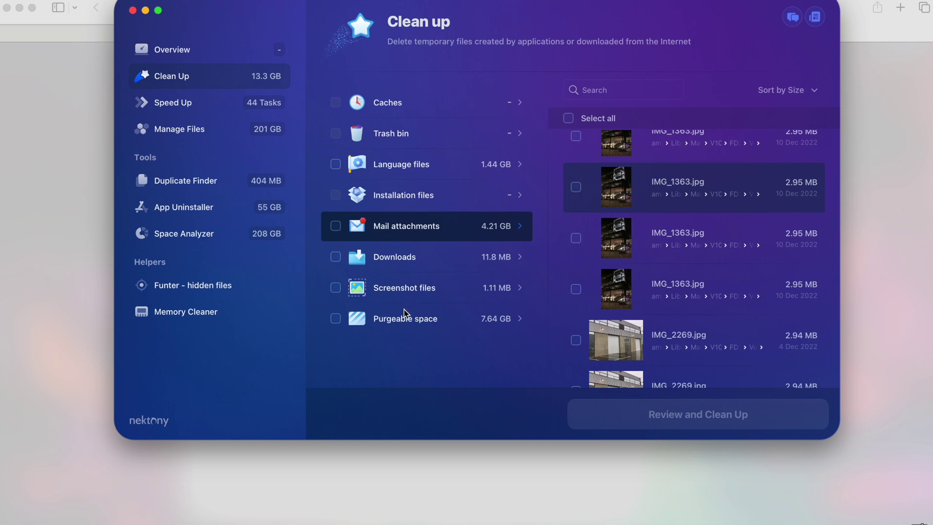
# Preview the contents of the Downloads, Screenshot files and Purgeable space cleanup categories.
pyautogui.click(399, 259)
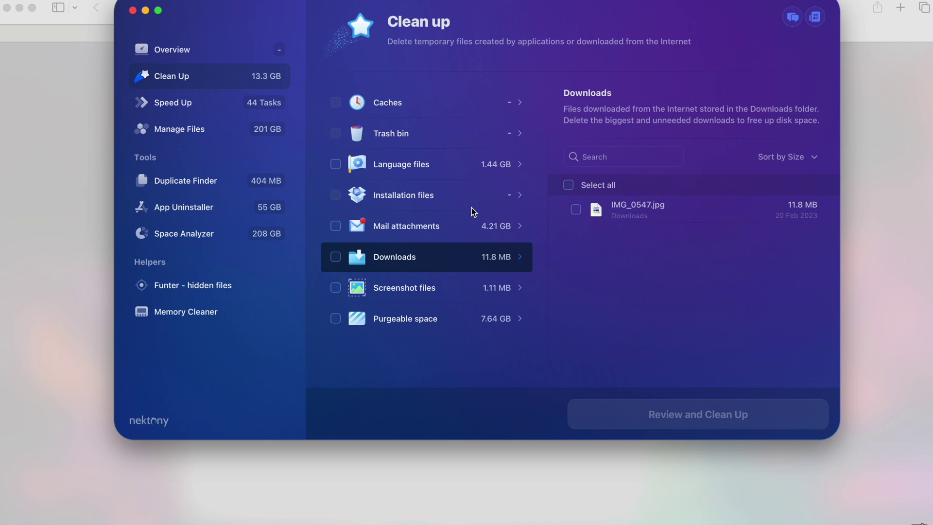
pyautogui.click(416, 294)
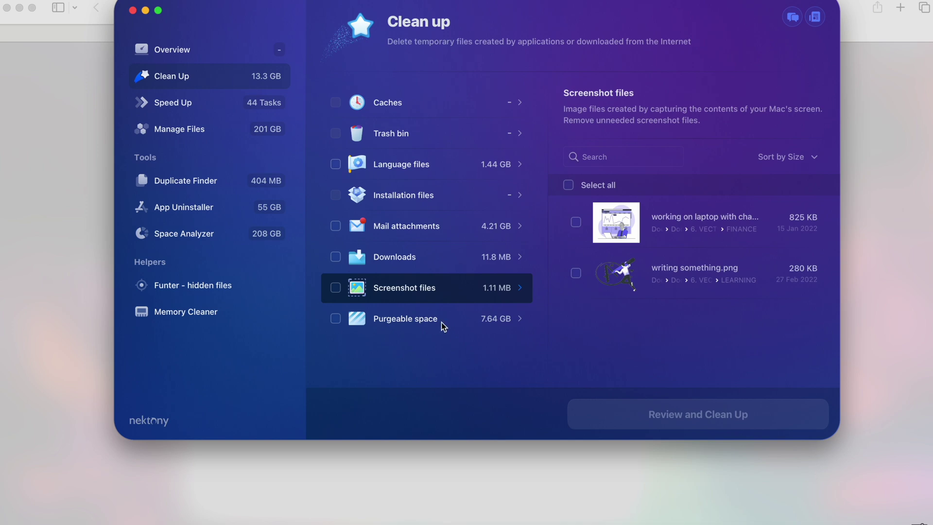
pyautogui.click(457, 321)
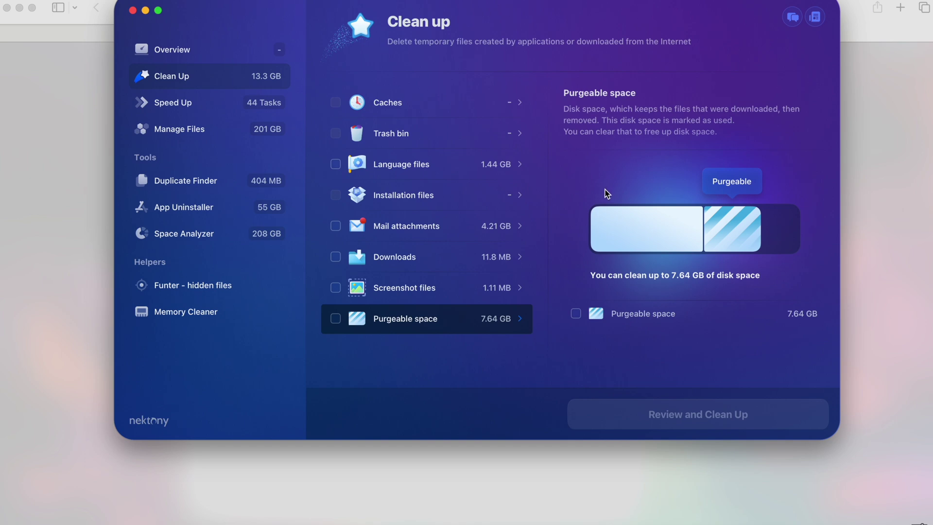
# Select the Purgeable space for cleanup, remove it and close the results.
pyautogui.click(336, 320)
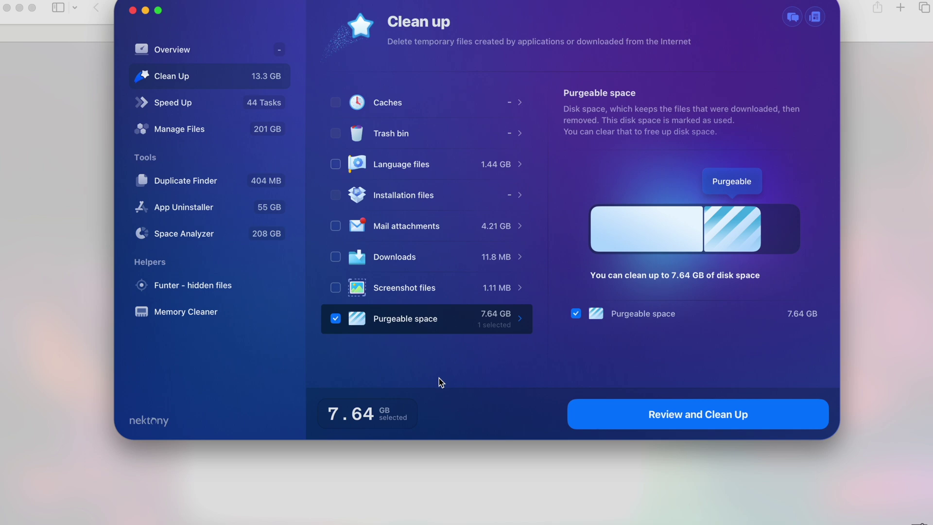
pyautogui.click(682, 410)
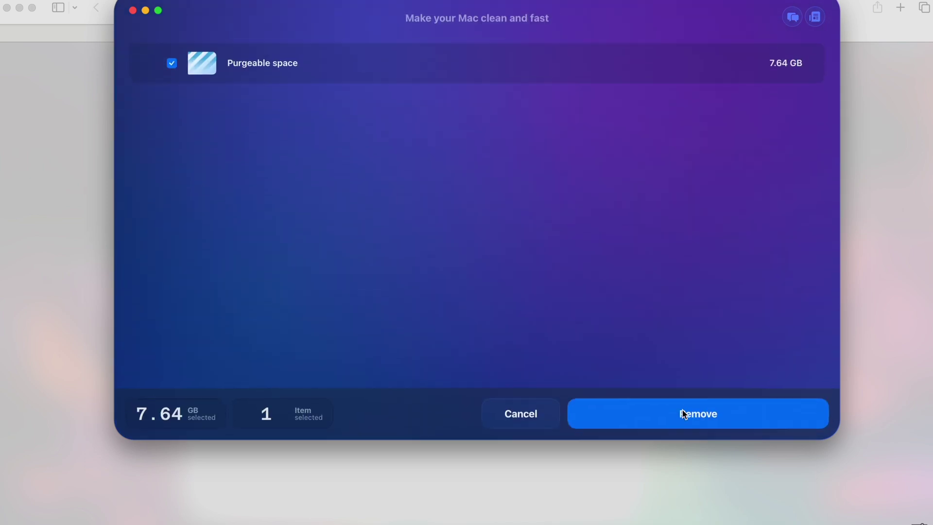
pyautogui.click(684, 414)
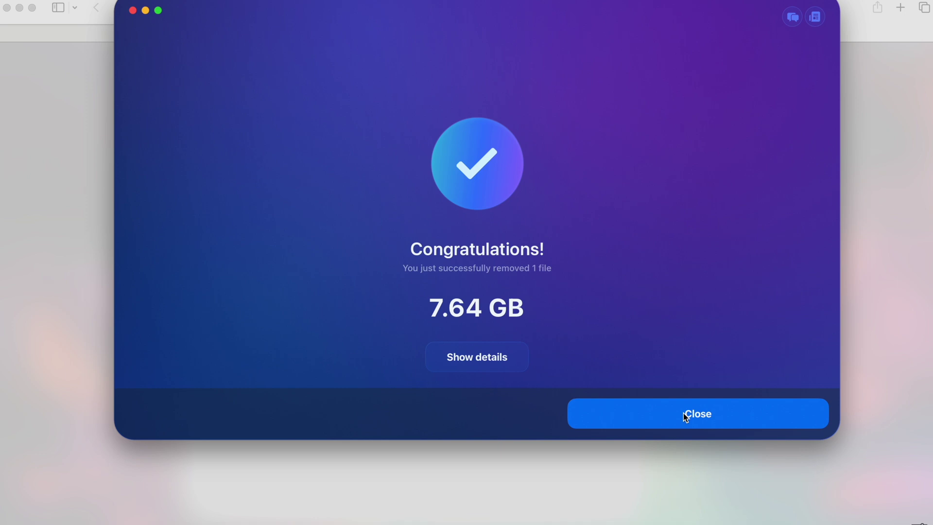
pyautogui.click(681, 413)
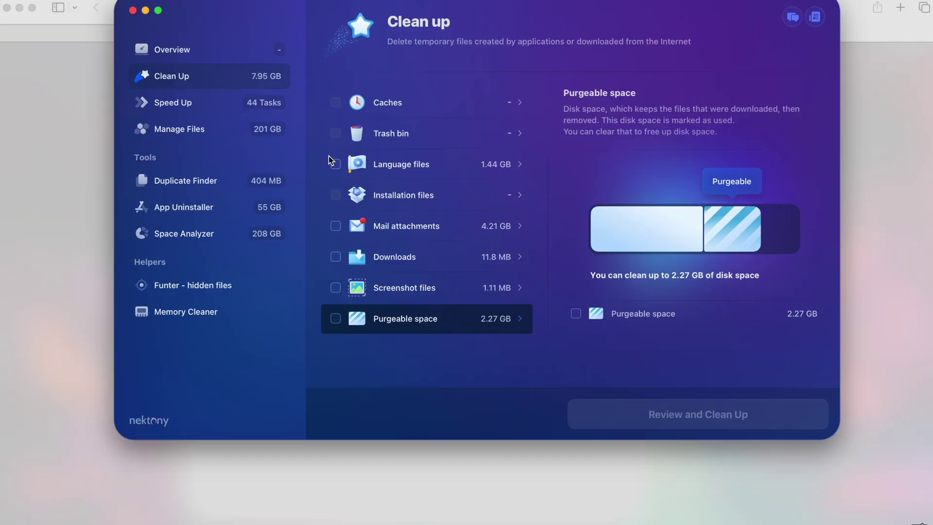
# In Speed Up, select the Optimize RAM task and preview the Reindex Spotlight and Reindex Mail tasks.
pyautogui.click(173, 102)
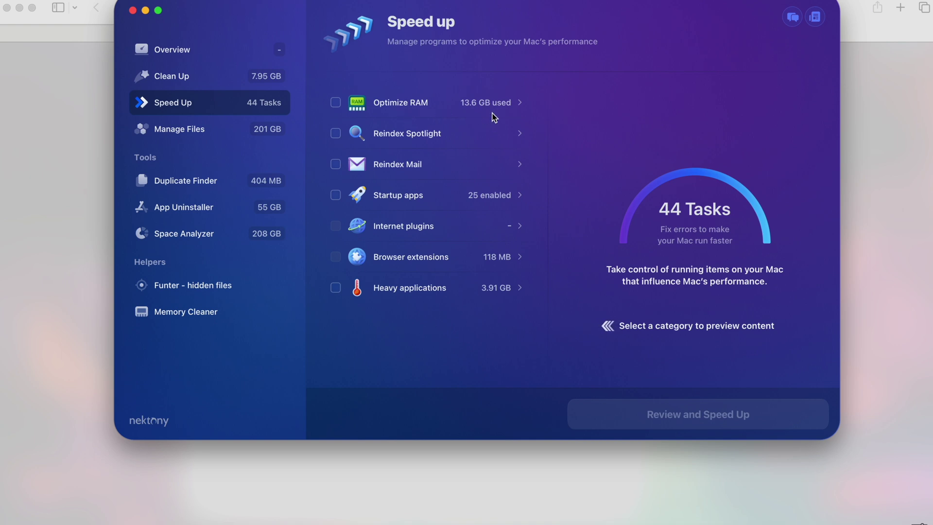
pyautogui.click(335, 103)
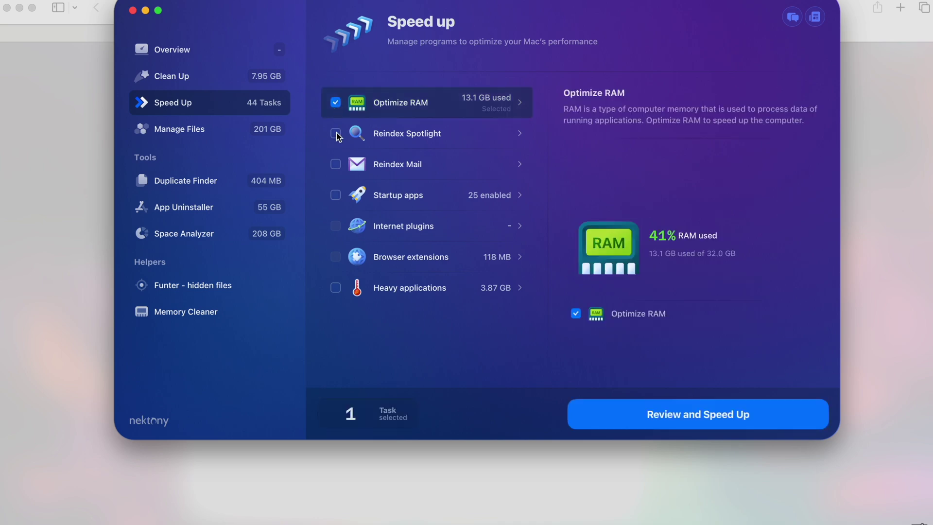
pyautogui.click(478, 141)
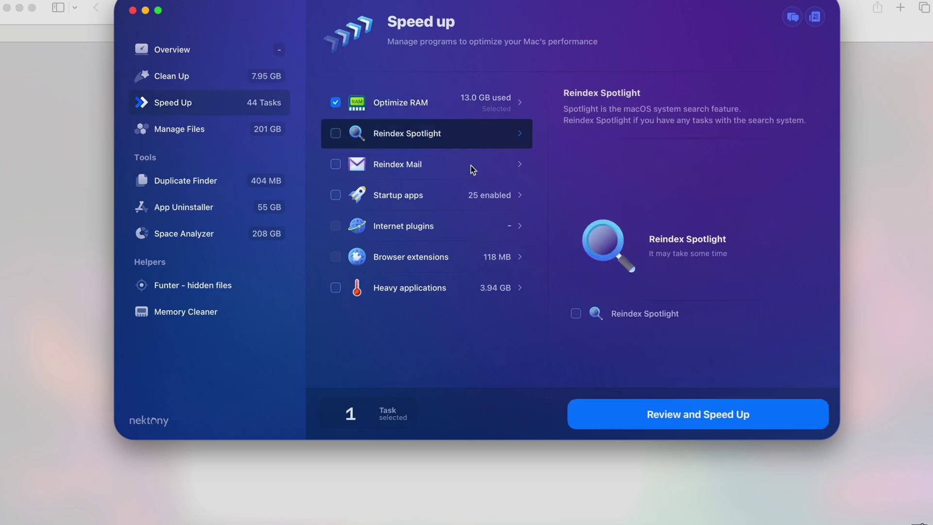
pyautogui.click(471, 171)
# Examine the Startup apps list for active and disabled items that launch automatically at system startup.
pyautogui.click(450, 203)
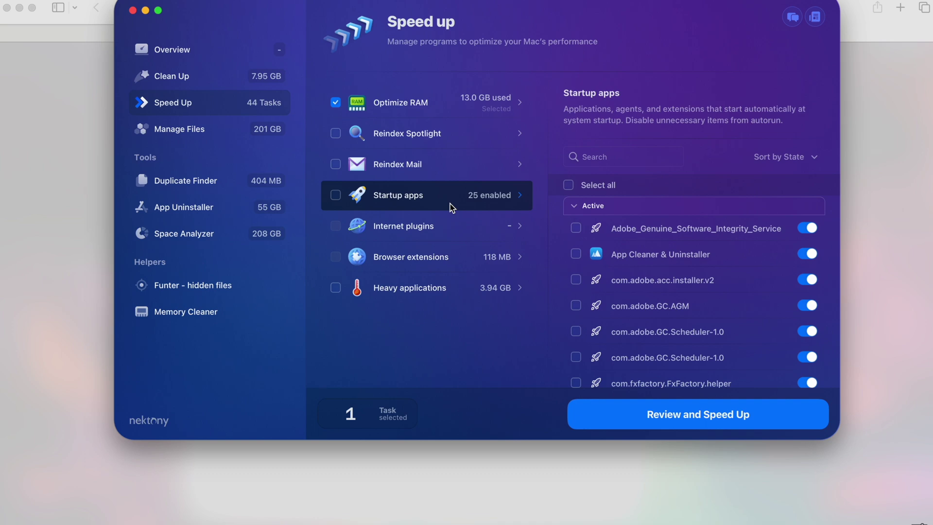
pyautogui.scroll(-5, 652, 321)
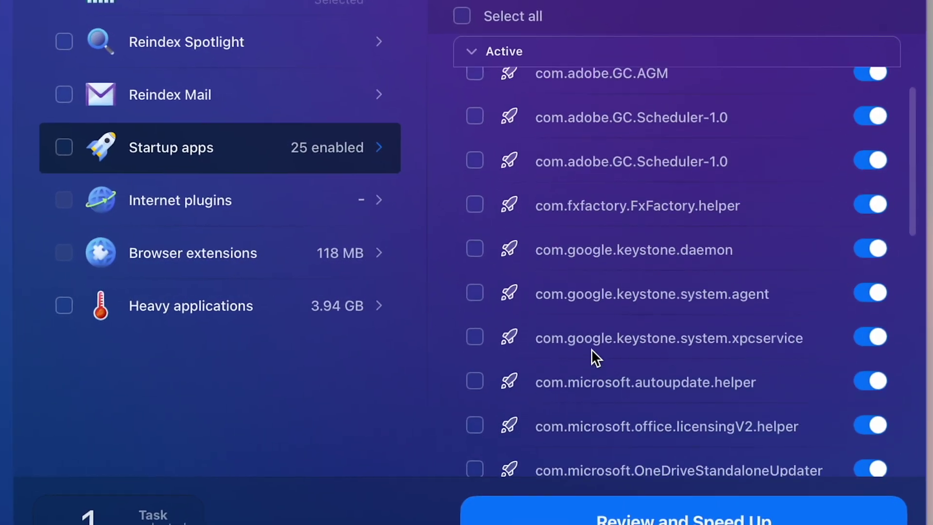
pyautogui.scroll(3, 591, 349)
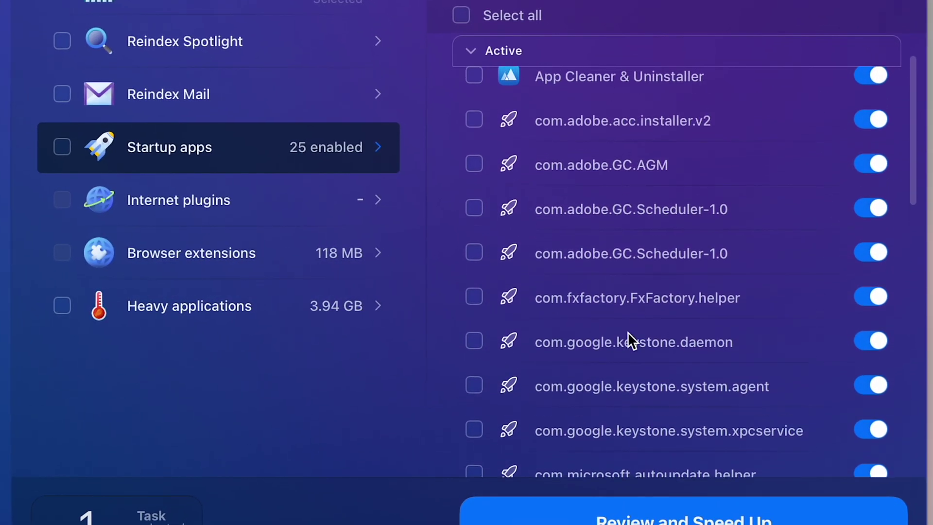
pyautogui.scroll(-12, 618, 306)
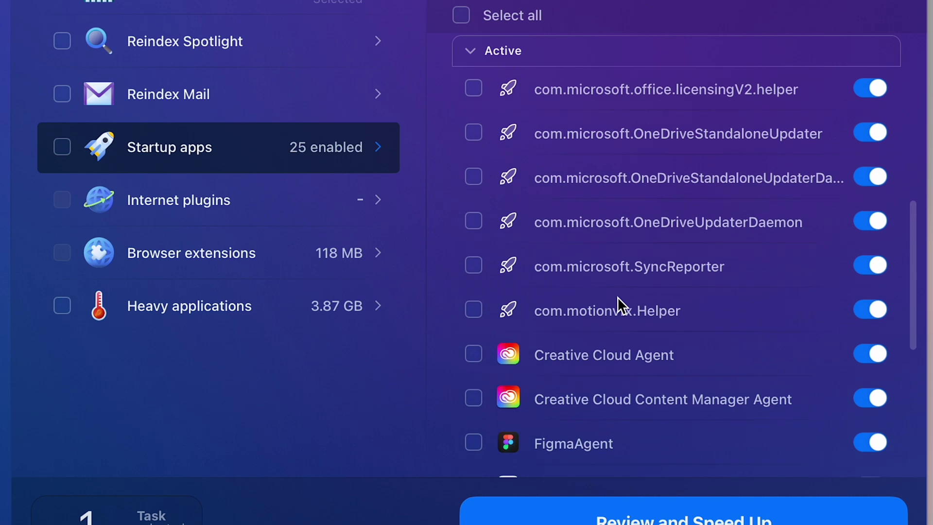
pyautogui.scroll(10, 625, 285)
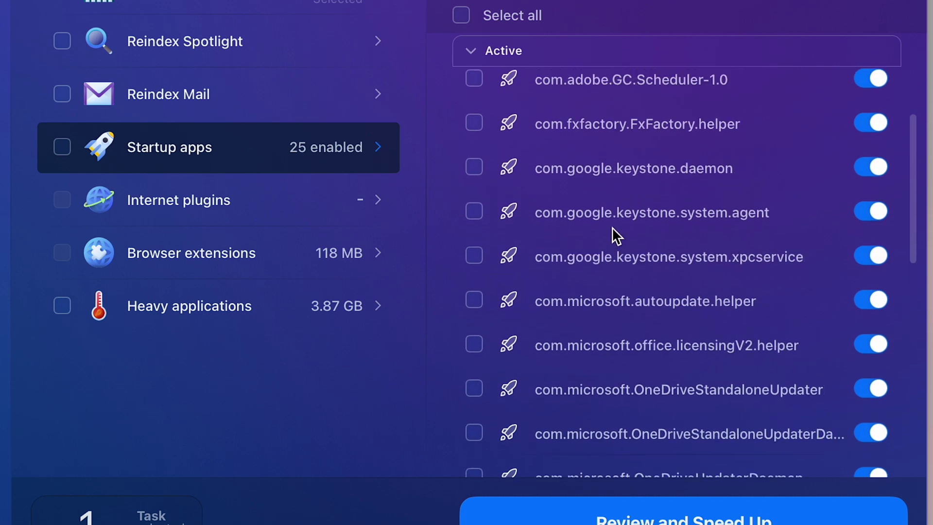
pyautogui.scroll(-3, 598, 203)
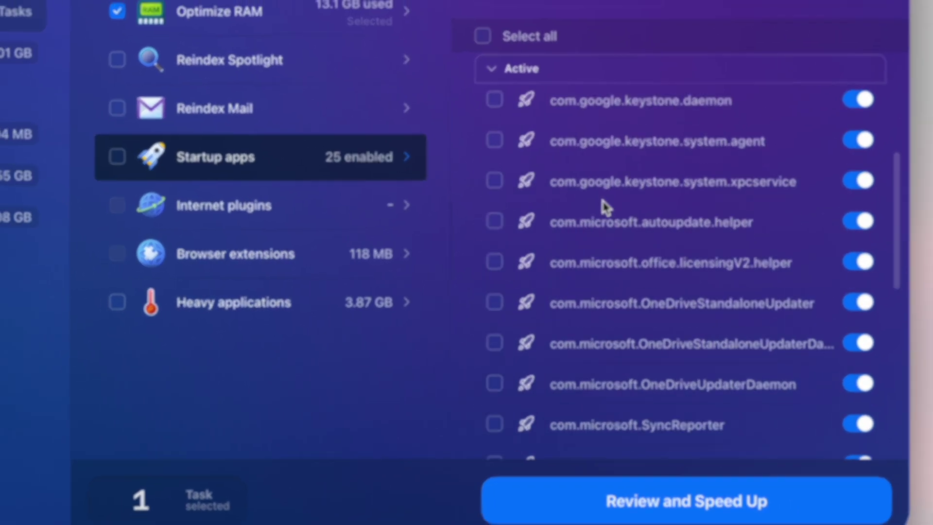
pyautogui.scroll(-6, 653, 372)
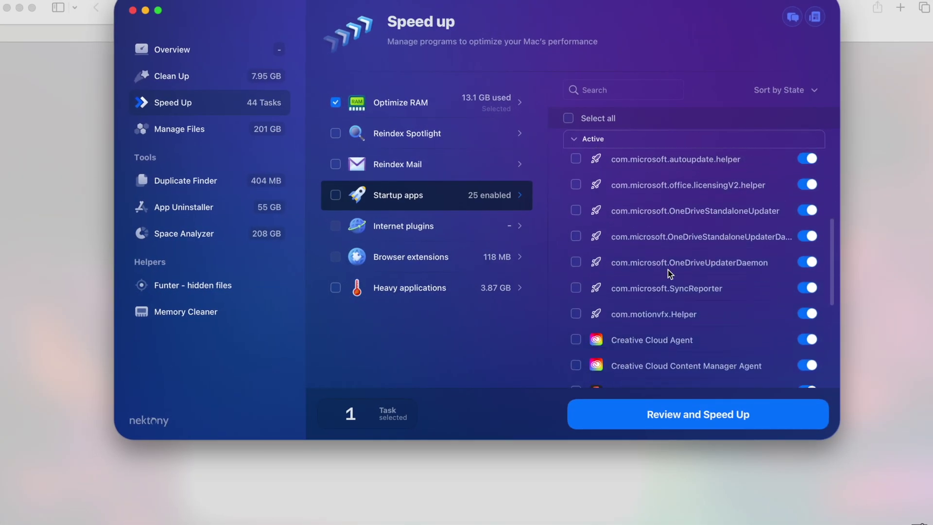
pyautogui.scroll(-4, 677, 332)
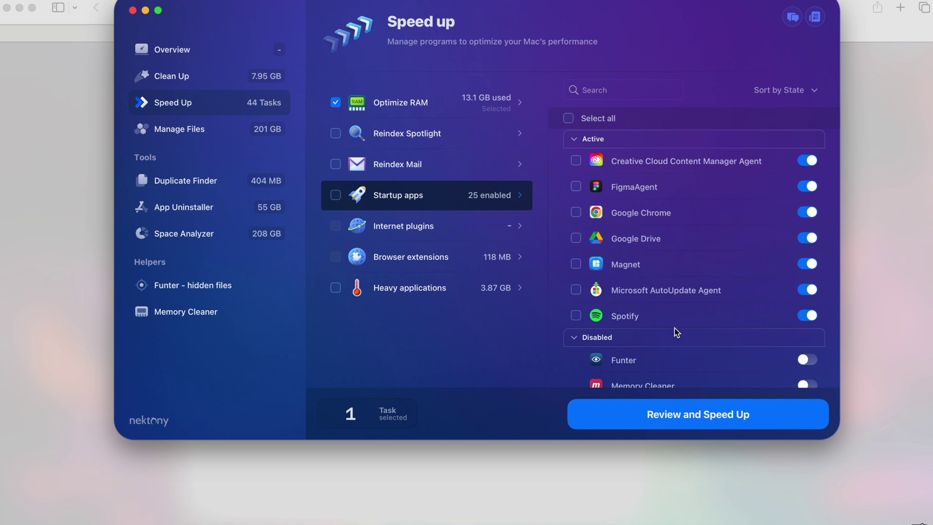
# Select all active Startup apps for the speed-up except Google Drive, Google Chrome and Magnet.
pyautogui.click(335, 194)
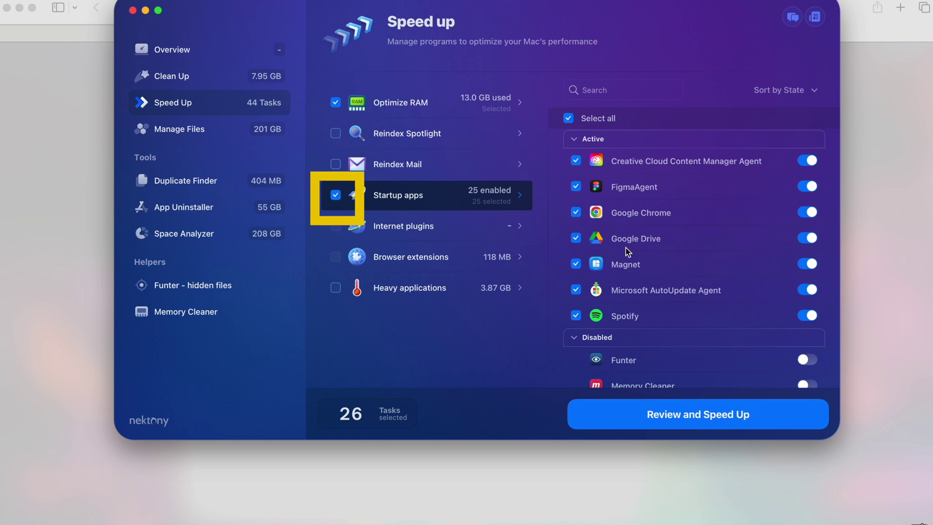
pyautogui.scroll(5, 634, 236)
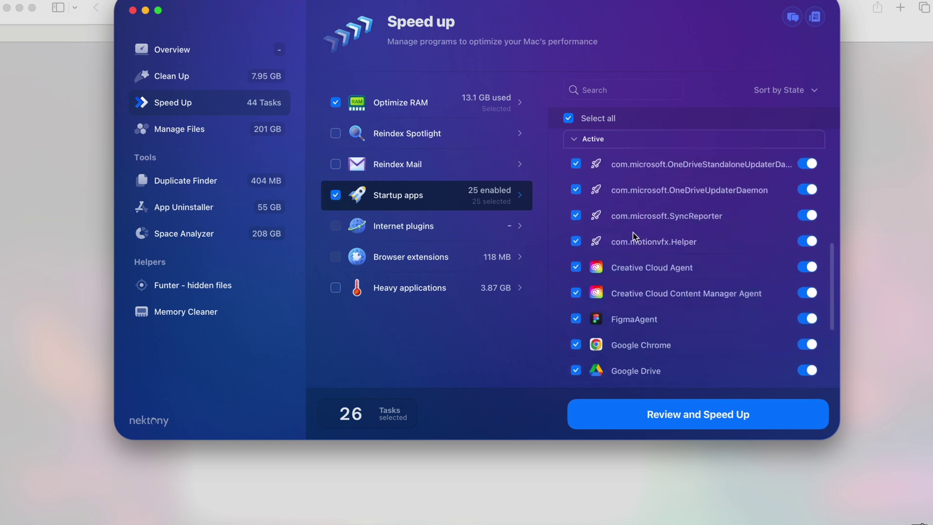
pyautogui.scroll(-3, 634, 236)
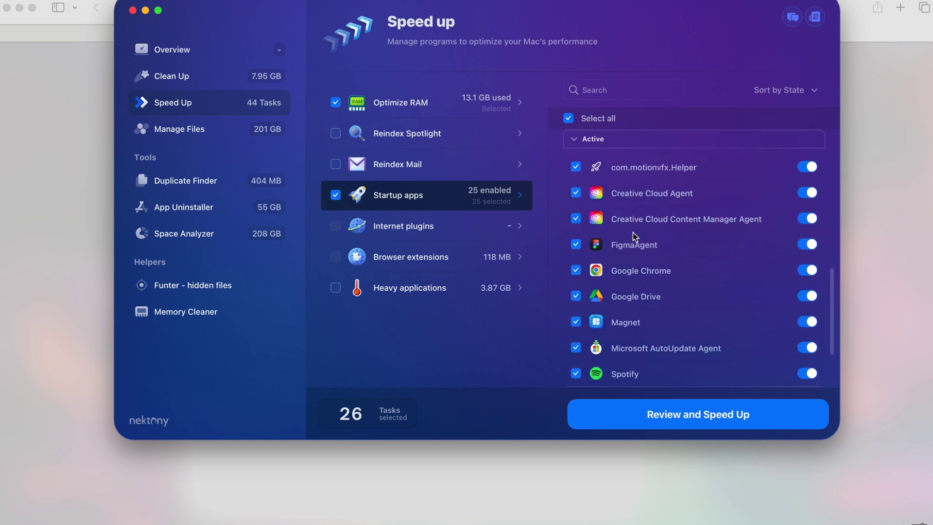
pyautogui.scroll(-1, 634, 237)
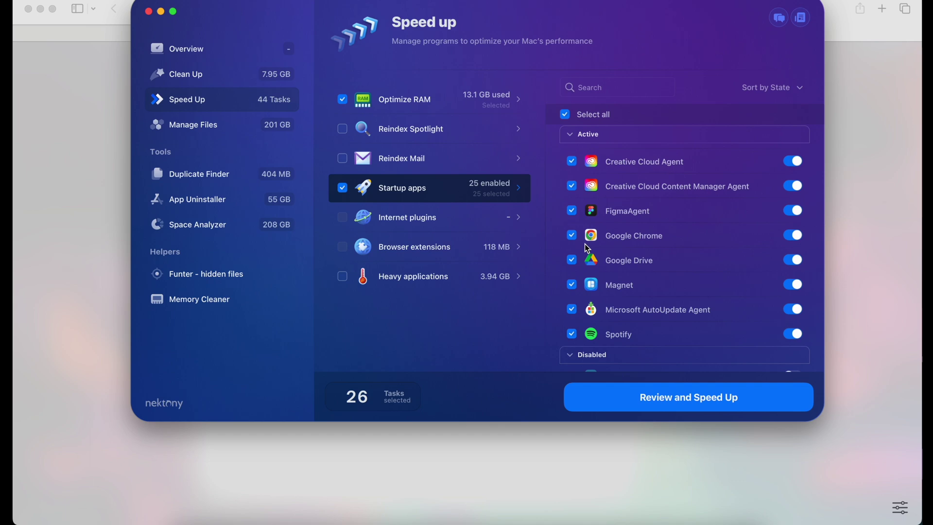
pyautogui.scroll(1, 588, 248)
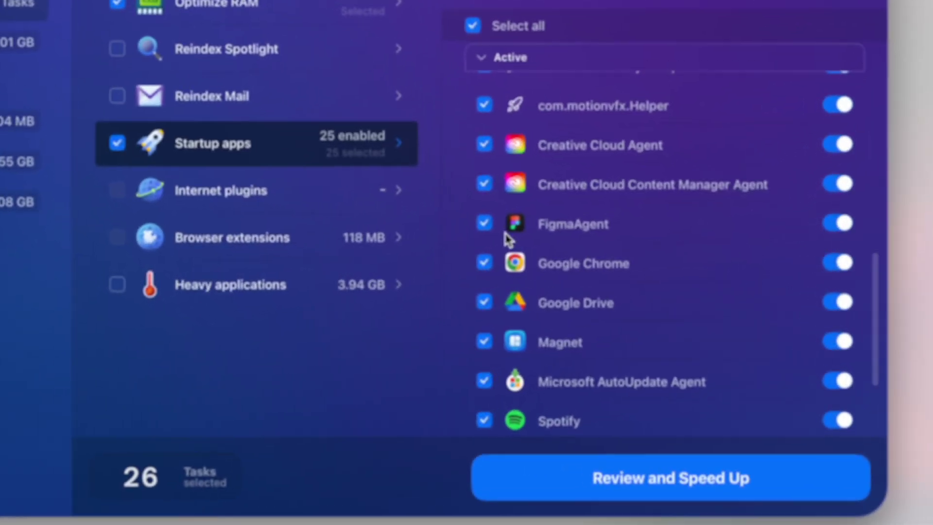
pyautogui.scroll(-2, 588, 248)
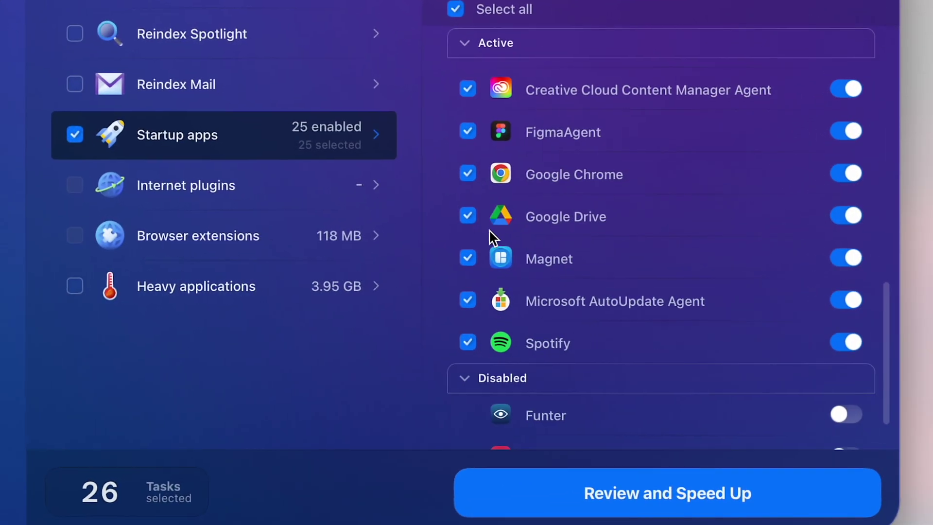
pyautogui.click(470, 219)
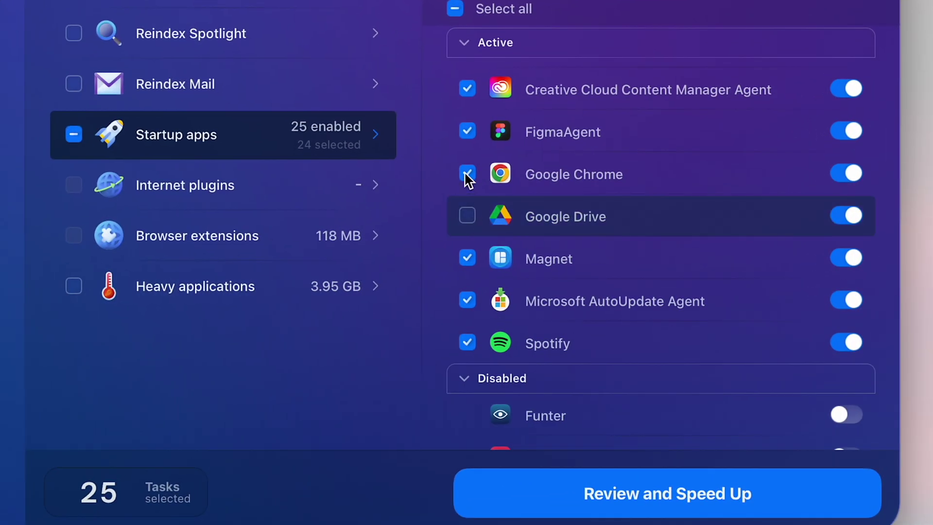
pyautogui.click(467, 175)
pyautogui.scroll(-2, 577, 268)
pyautogui.click(475, 196)
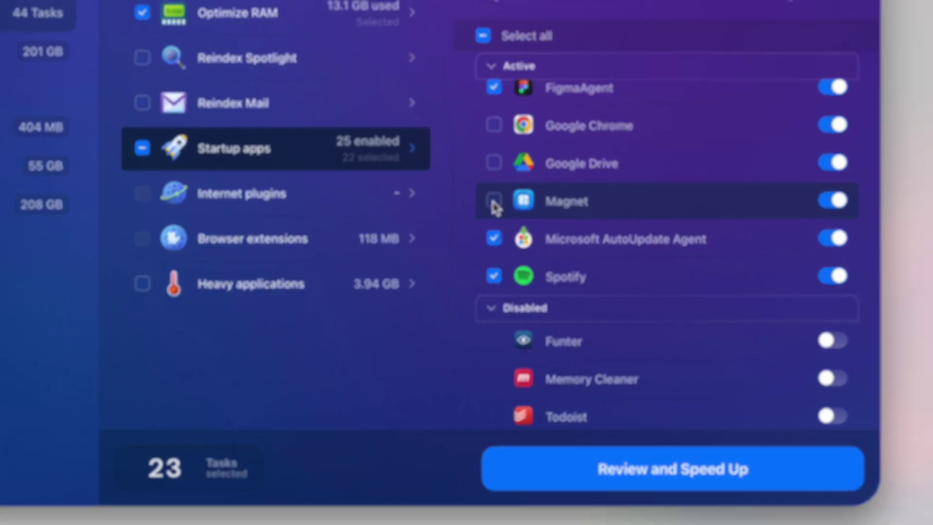
# Snap the application window to the right half of the screen, maximize it, and snap it to the left half and back to the right.
pyautogui.hotkey('ctrl', 'alt', 'Left')
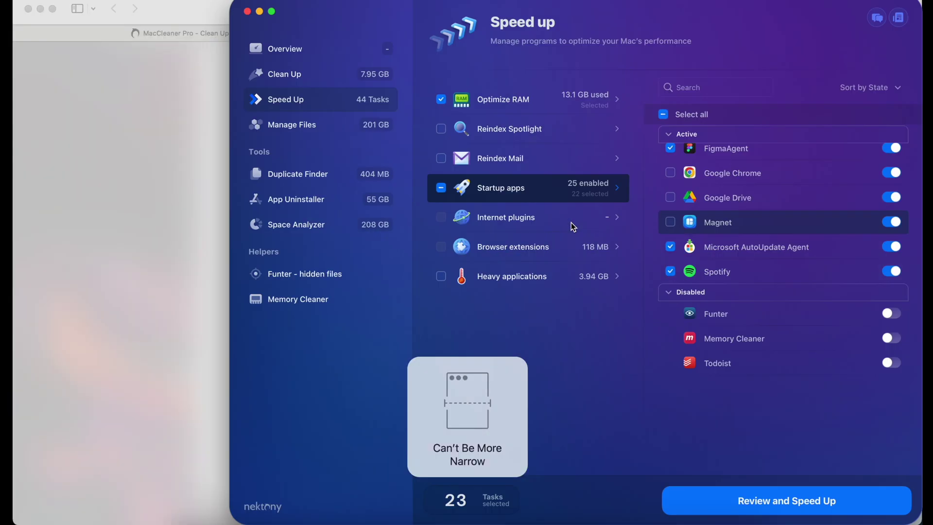
pyautogui.hotkey('ctrl', 'alt', 'Left')
pyautogui.hotkey('ctrl', 'alt', 'Return')
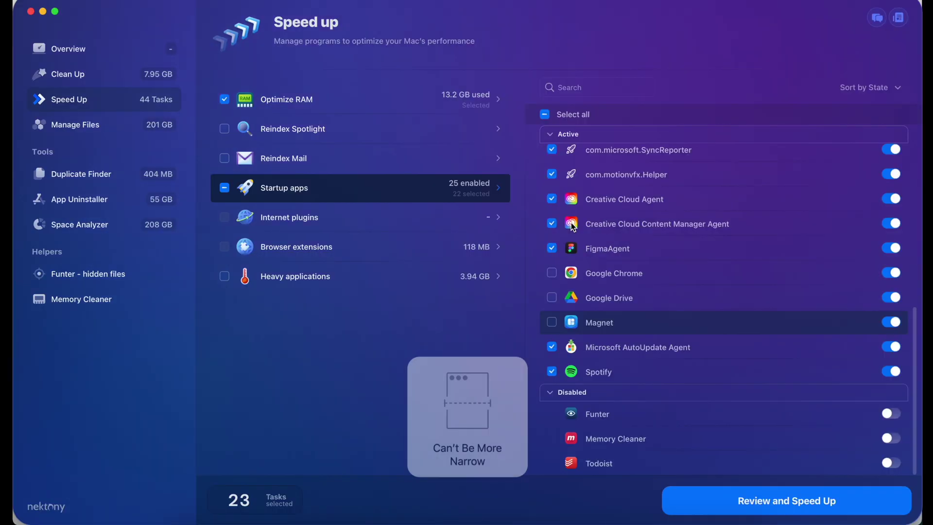
pyautogui.hotkey('ctrl', 'alt', 'Left')
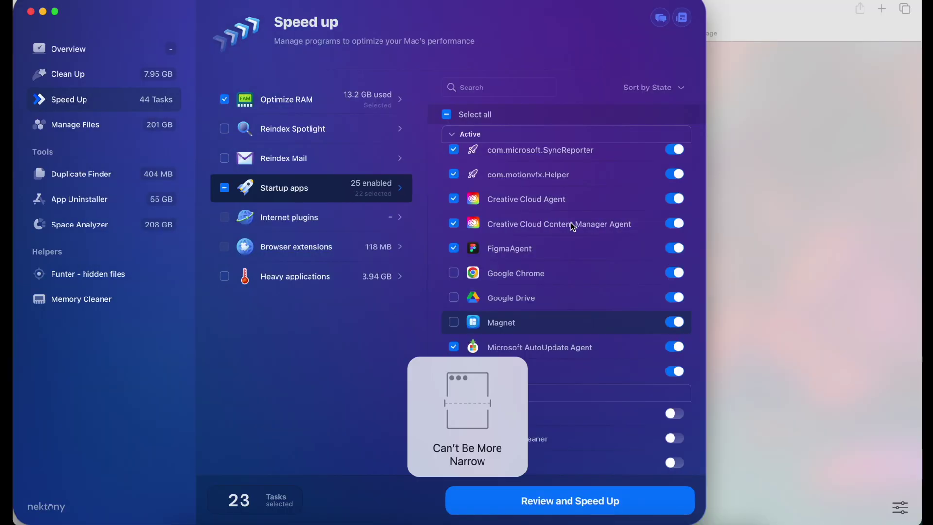
pyautogui.hotkey('ctrl', 'alt', 'Right')
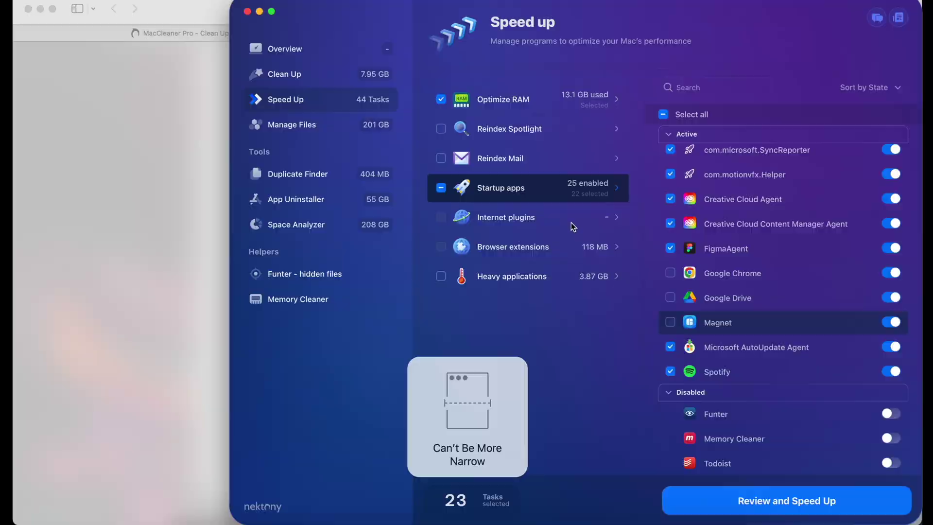
# Maximize the application window and recheck the active items selected in the Startup apps list.
pyautogui.hotkey('ctrl', 'alt', 'Left')
pyautogui.hotkey('ctrl', 'alt', 'Return')
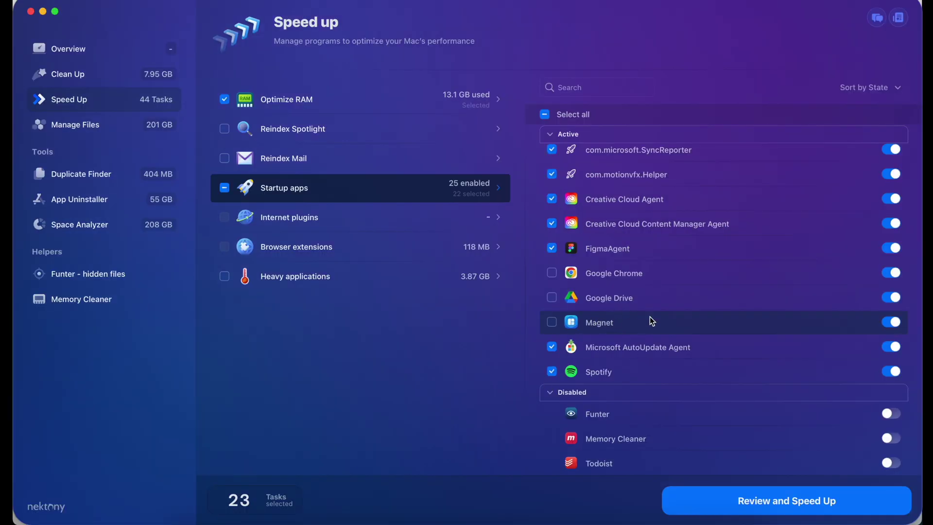
pyautogui.scroll(-1, 566, 339)
pyautogui.scroll(3, 611, 299)
pyautogui.scroll(10, 611, 256)
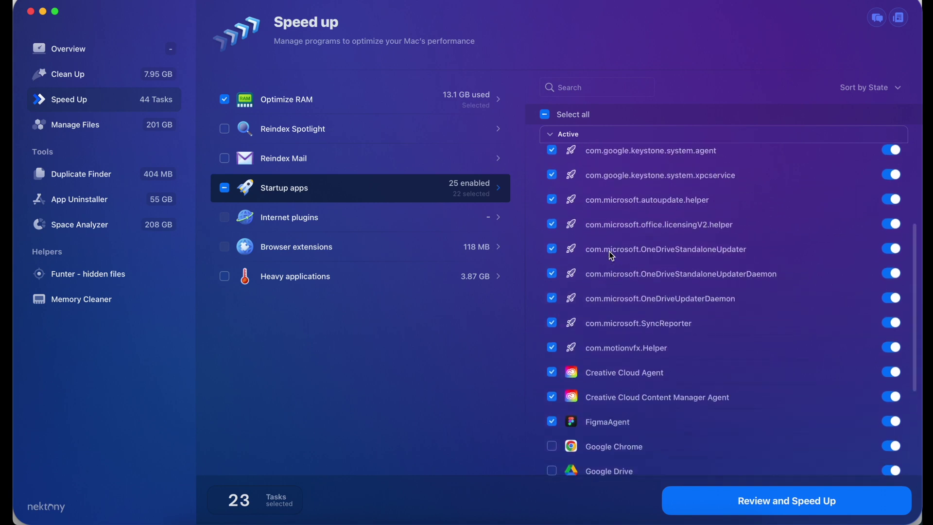
pyautogui.scroll(-3, 596, 335)
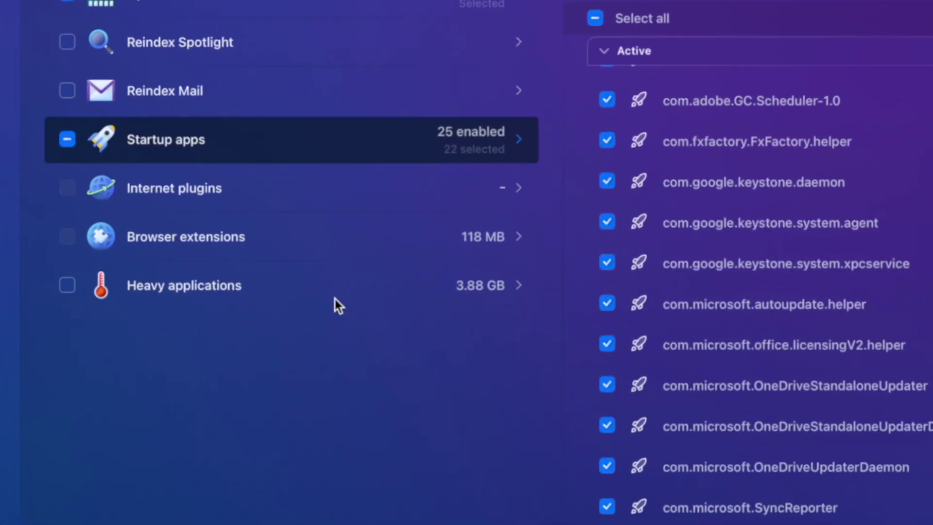
# Examine the Heavy applications list for programs with high RAM and CPU usage.
pyautogui.click(264, 299)
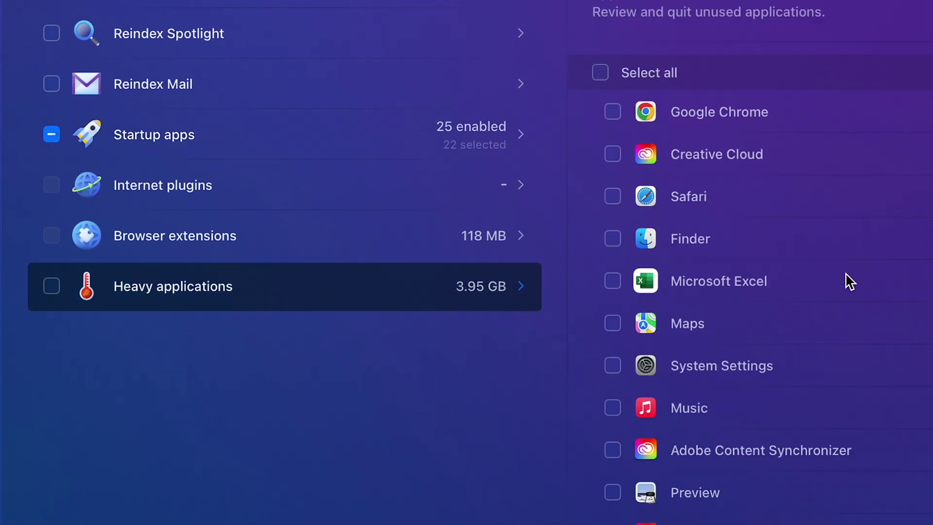
pyautogui.scroll(-5, 869, 323)
pyautogui.scroll(3, 870, 320)
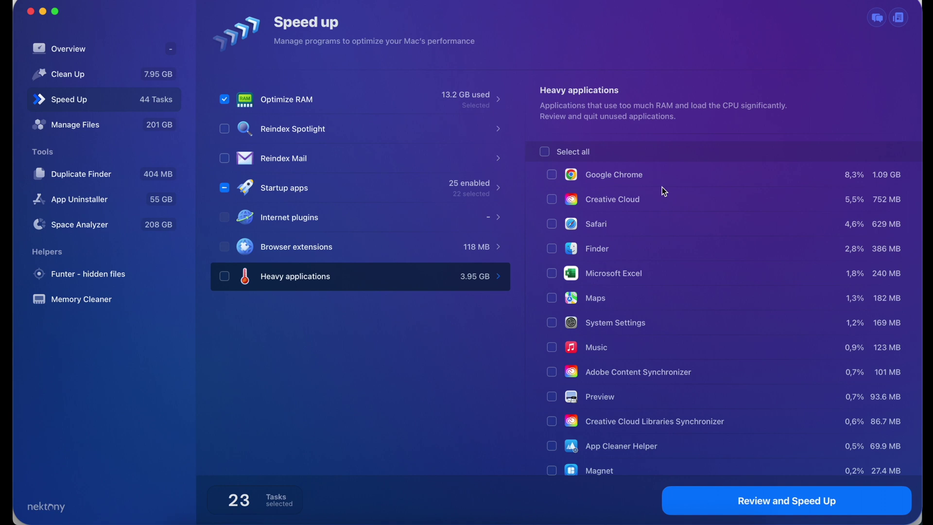
pyautogui.moveTo(662, 187)
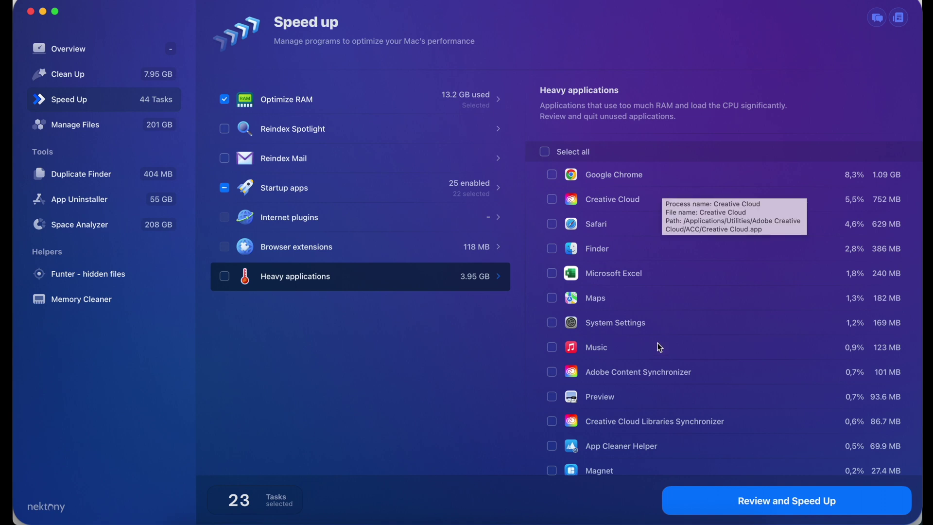
pyautogui.scroll(-2, 660, 347)
pyautogui.scroll(2, 660, 347)
pyautogui.moveTo(660, 347)
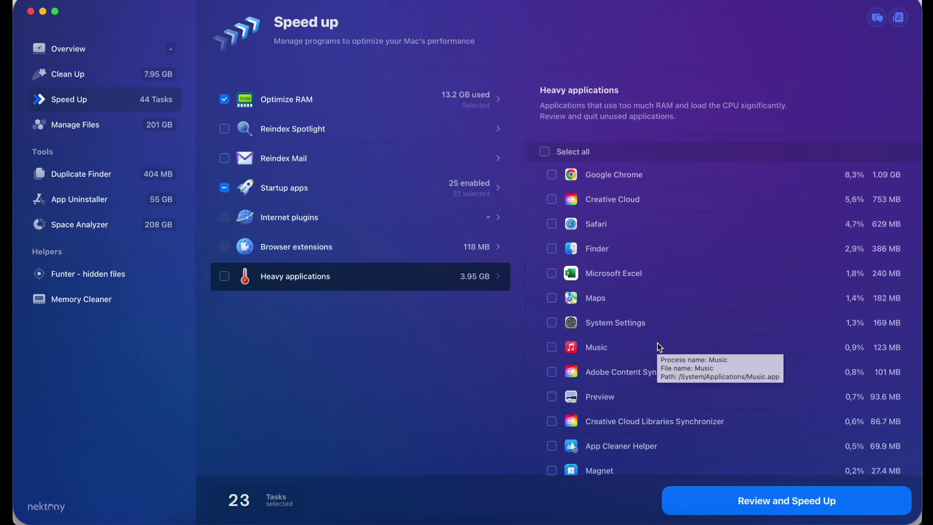
pyautogui.moveTo(654, 296)
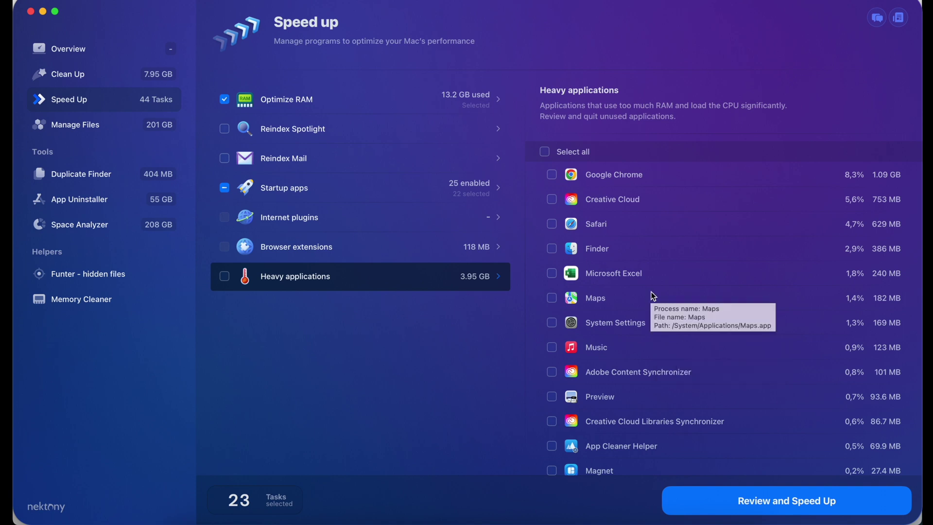
pyautogui.moveTo(573, 323)
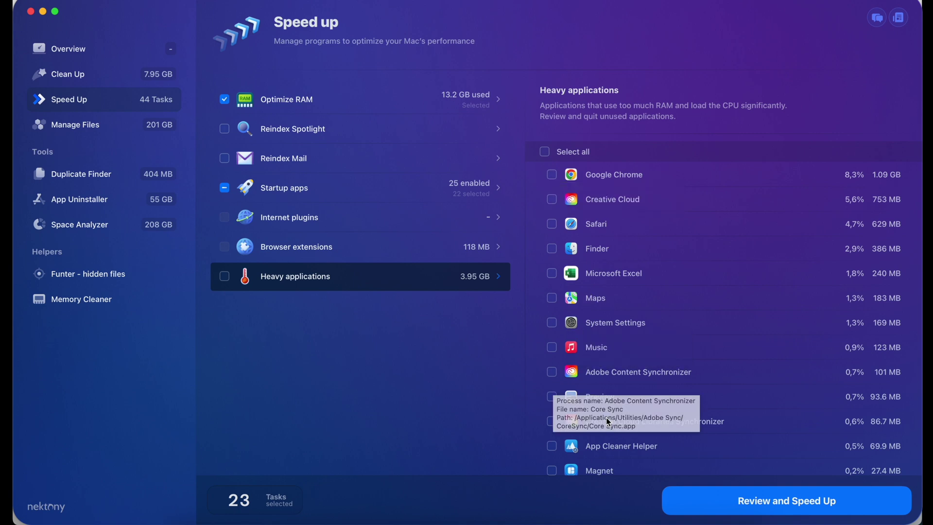
pyautogui.scroll(-2, 607, 418)
pyautogui.scroll(2, 609, 422)
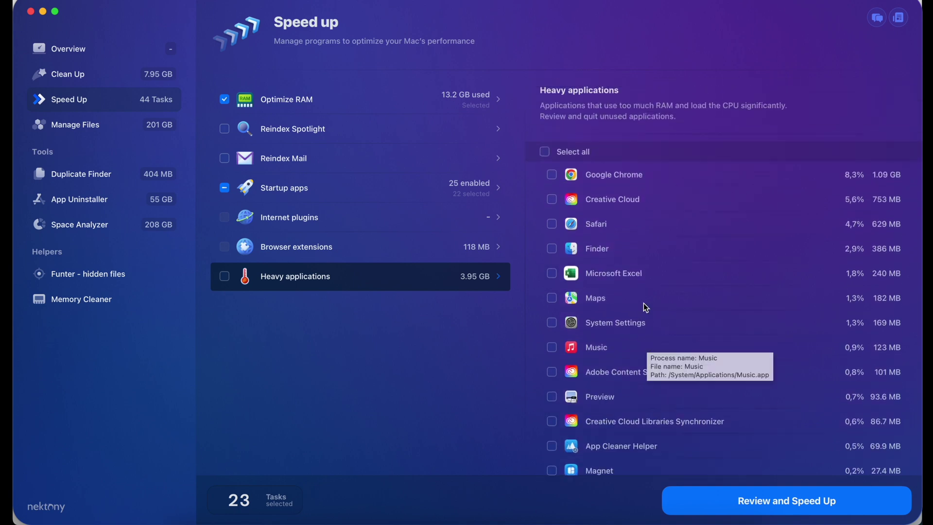
pyautogui.moveTo(686, 297)
pyautogui.moveTo(636, 396)
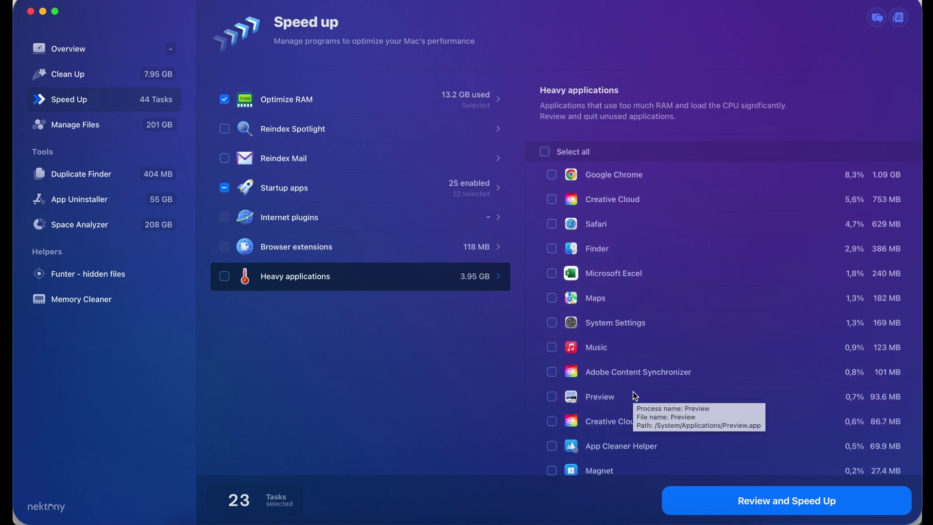
pyautogui.moveTo(615, 381)
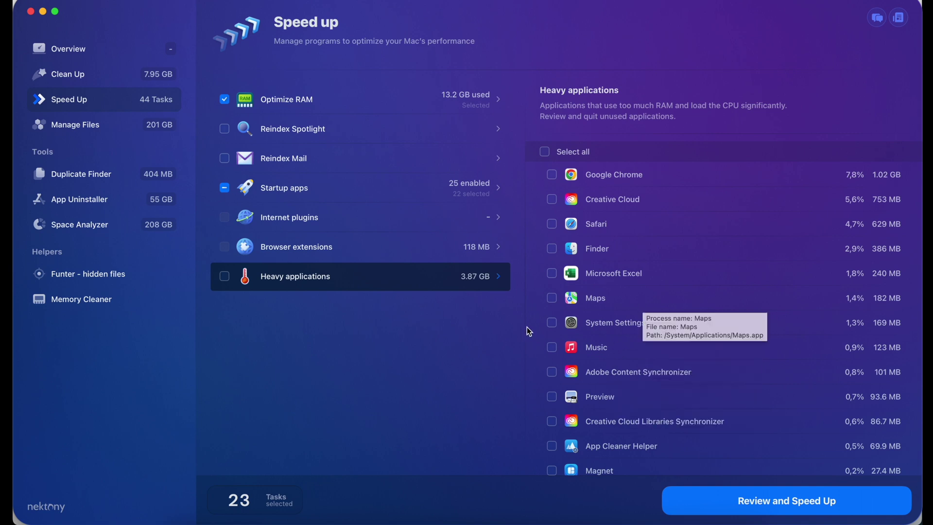
pyautogui.moveTo(529, 332)
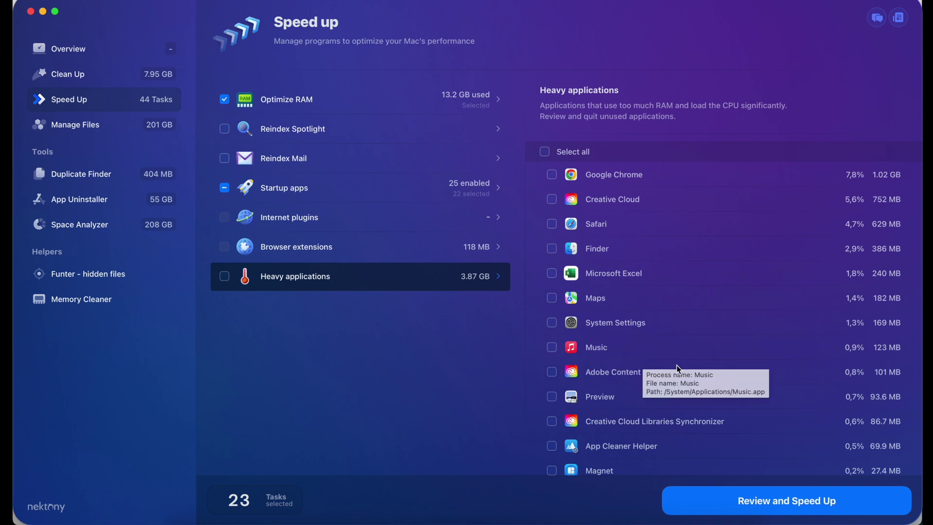
# Review the selected Optimize RAM and Startup apps tasks and run the speed-up.
pyautogui.click(776, 506)
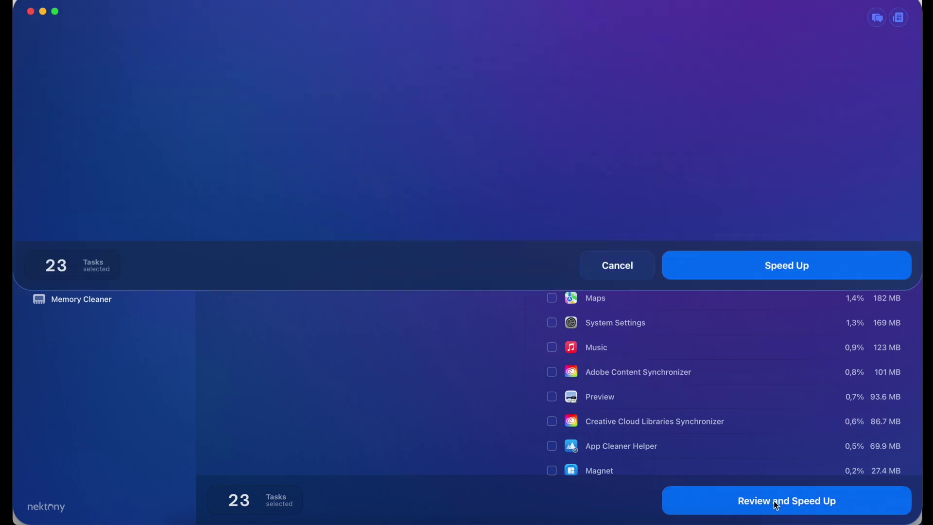
pyautogui.click(785, 506)
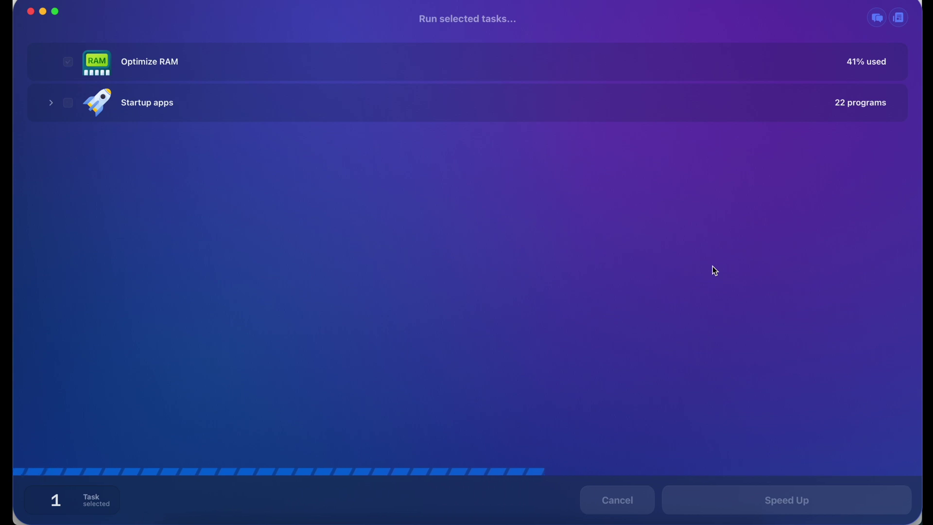
pyautogui.press('F4')
pyautogui.hscroll(-3, 498, 313)
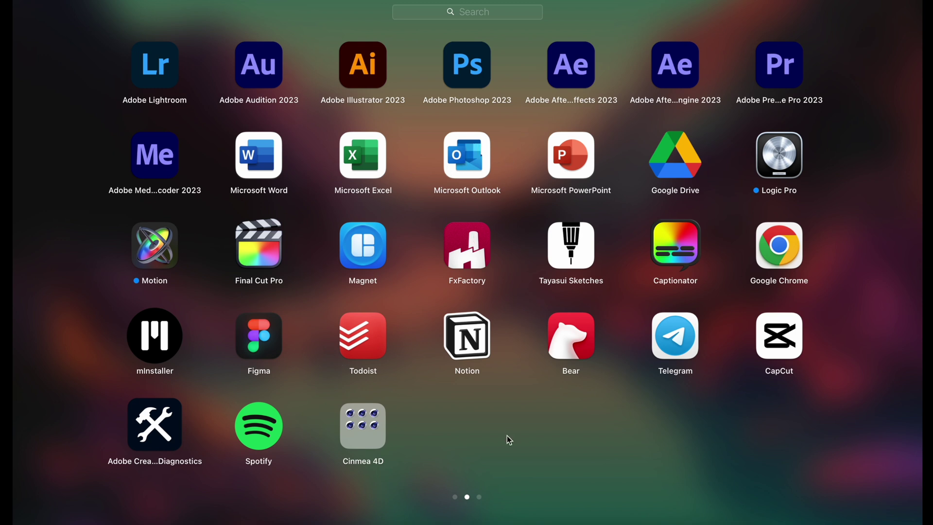
pyautogui.click(479, 429)
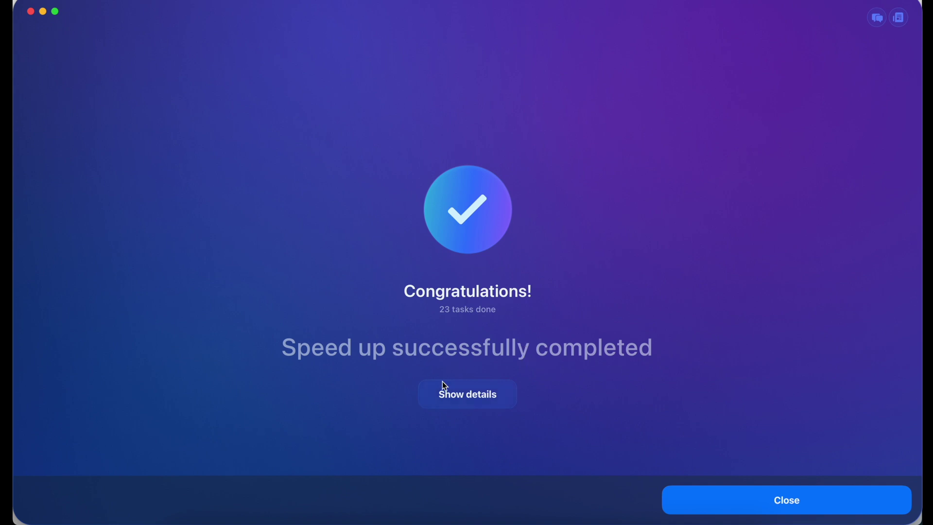
# Check the completed speed-up details, including the processed Startup apps, and close the report.
pyautogui.click(477, 401)
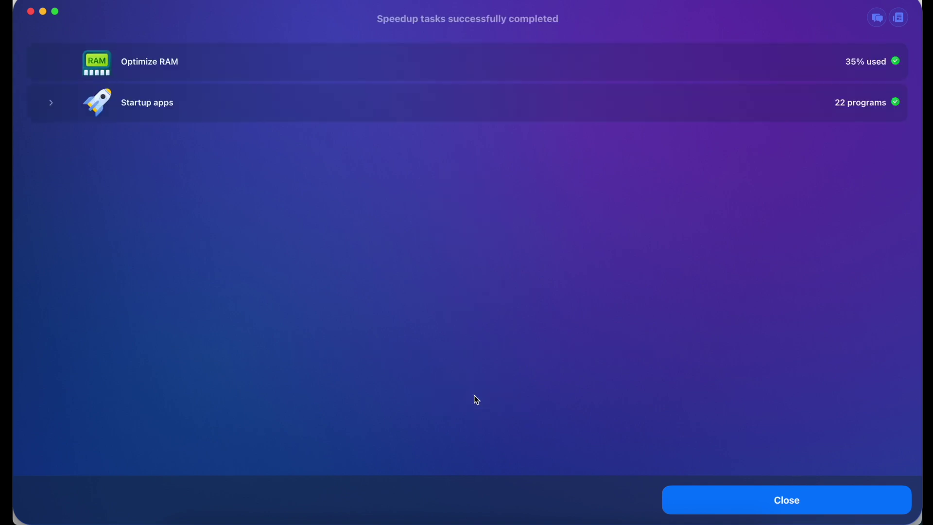
pyautogui.click(52, 104)
pyautogui.scroll(-5, 202, 331)
pyautogui.scroll(5, 204, 330)
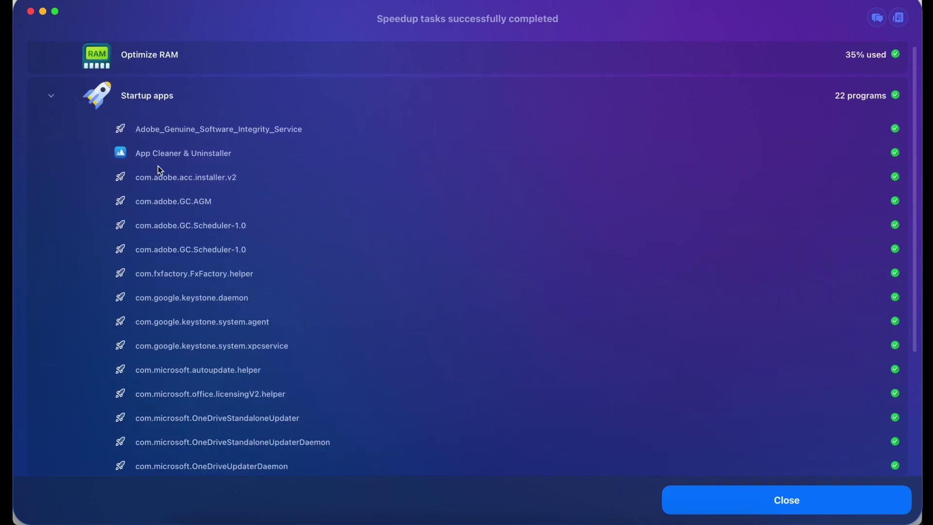
pyautogui.click(809, 500)
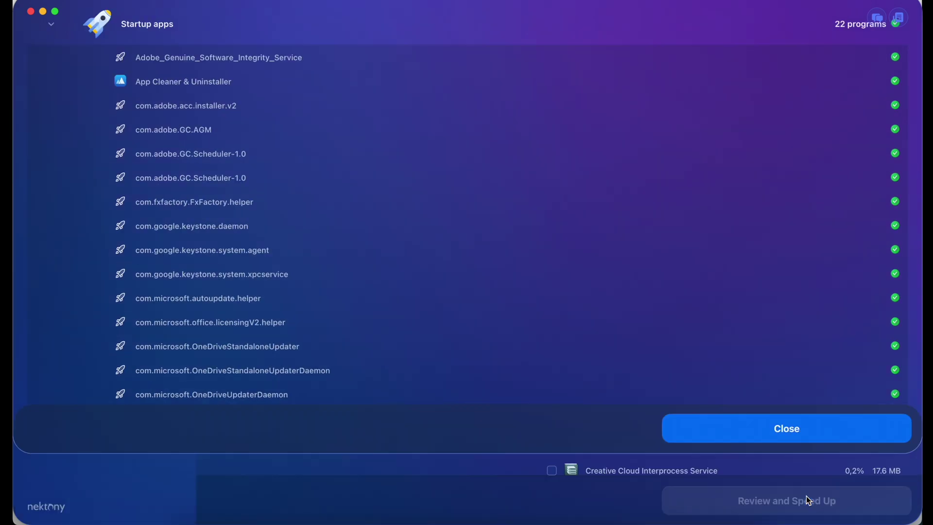
# Browse the Movie files category in Manage Files to examine the largest videos stored on the Mac.
pyautogui.click(131, 128)
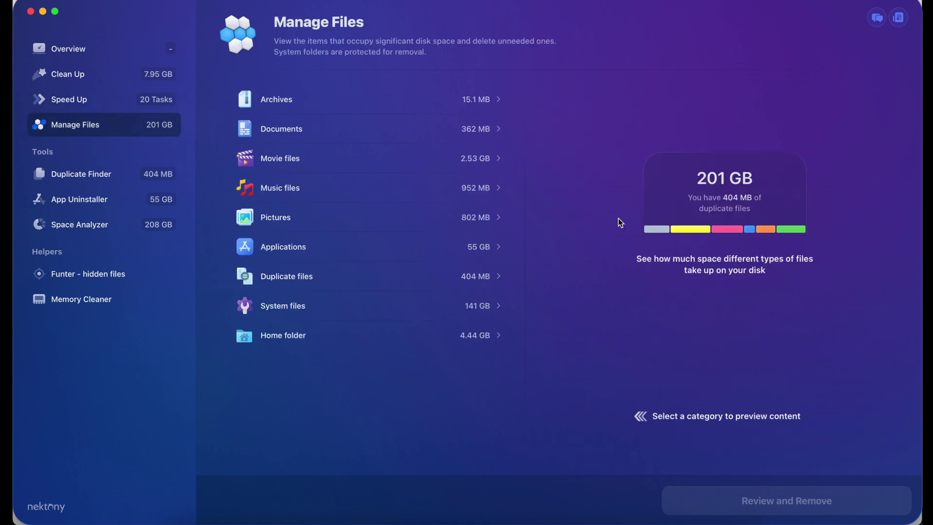
pyautogui.click(316, 157)
pyautogui.scroll(-1, 637, 287)
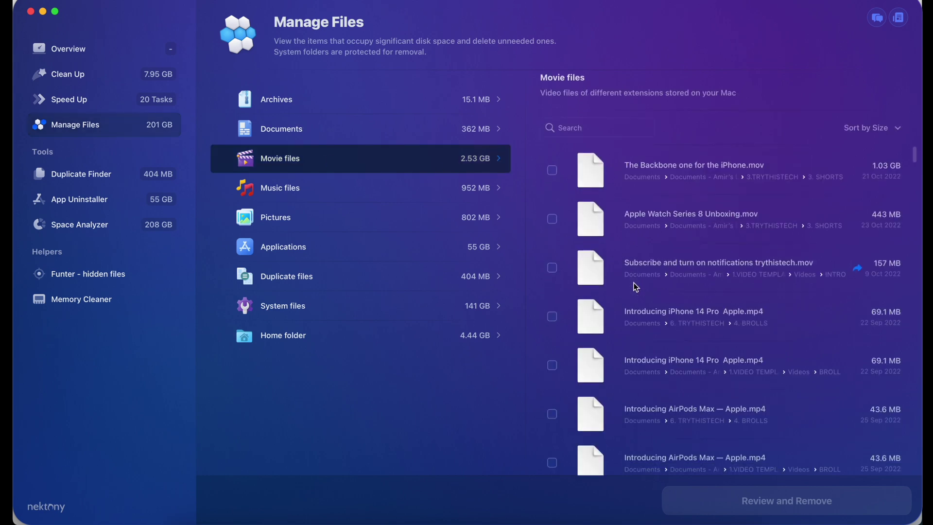
pyautogui.scroll(1, 641, 262)
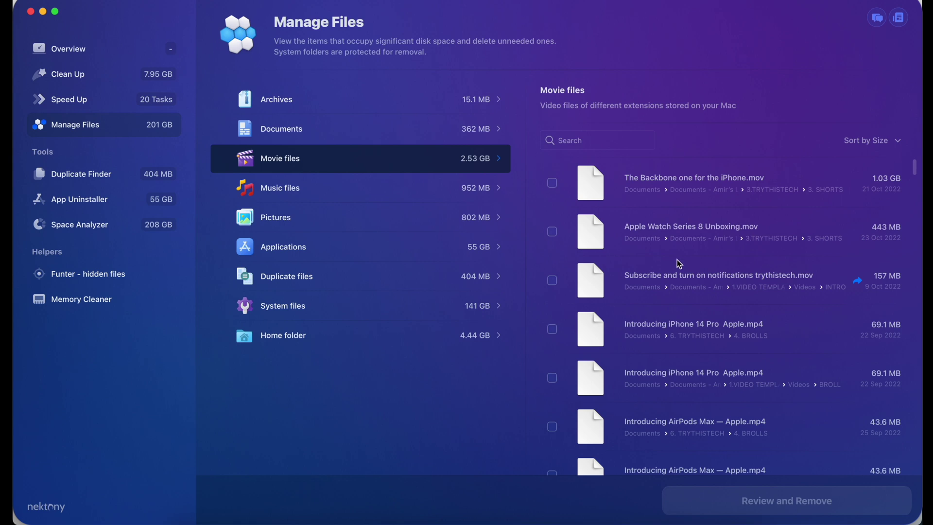
pyautogui.scroll(-10, 679, 264)
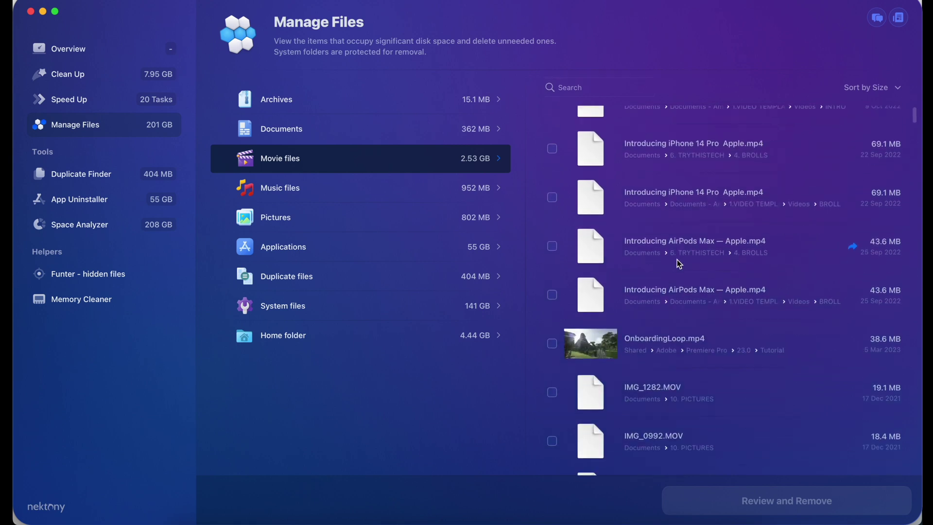
pyautogui.scroll(5, 679, 264)
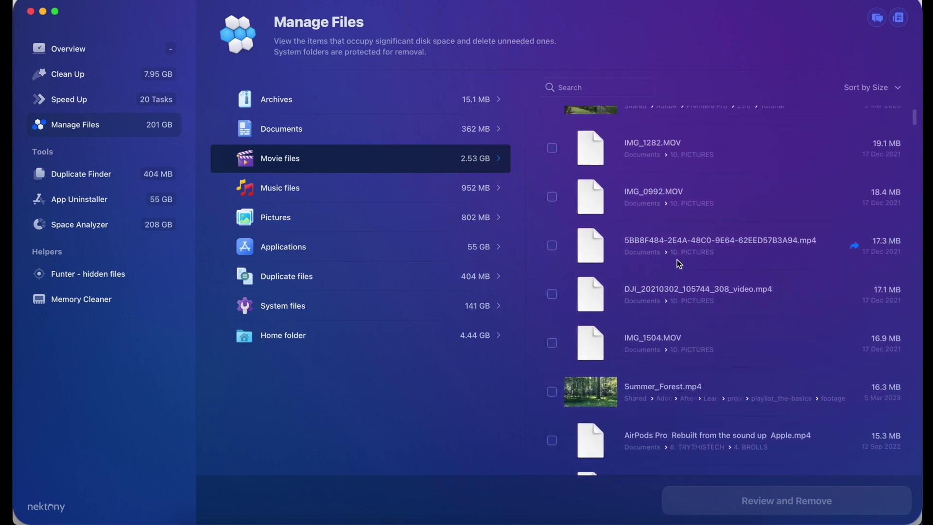
pyautogui.scroll(-8, 680, 263)
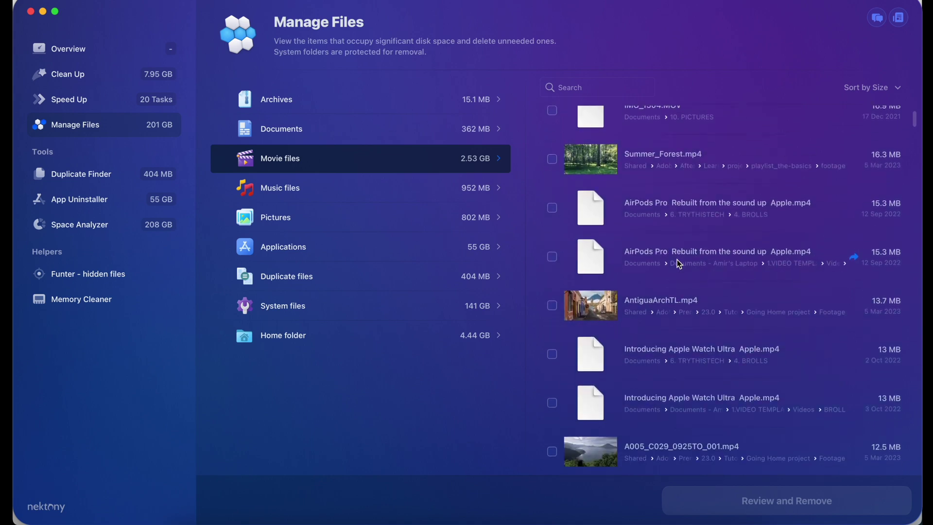
pyautogui.scroll(15, 679, 264)
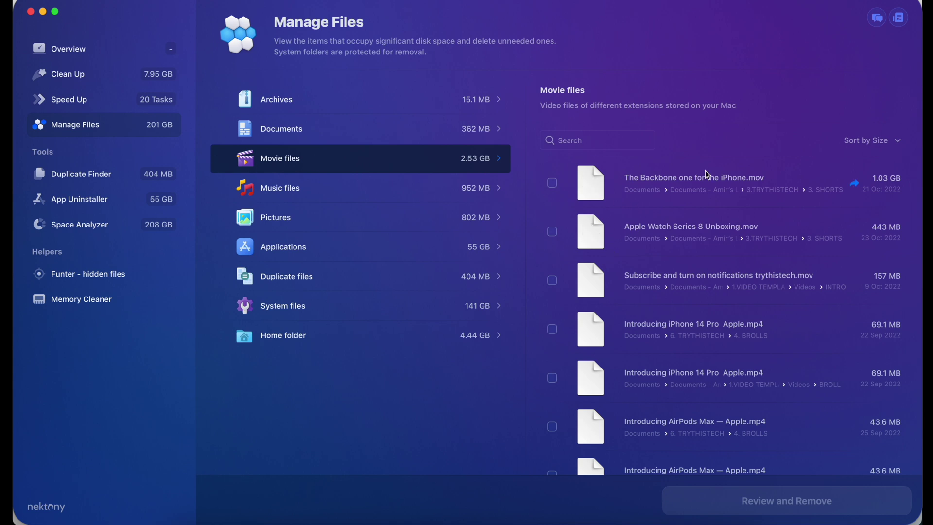
# Try marking The Backbone one for the iPhone.mov and Apple Watch Series 8 Unboxing.mov for removal, and clear both selections.
pyautogui.click(554, 186)
pyautogui.click(553, 232)
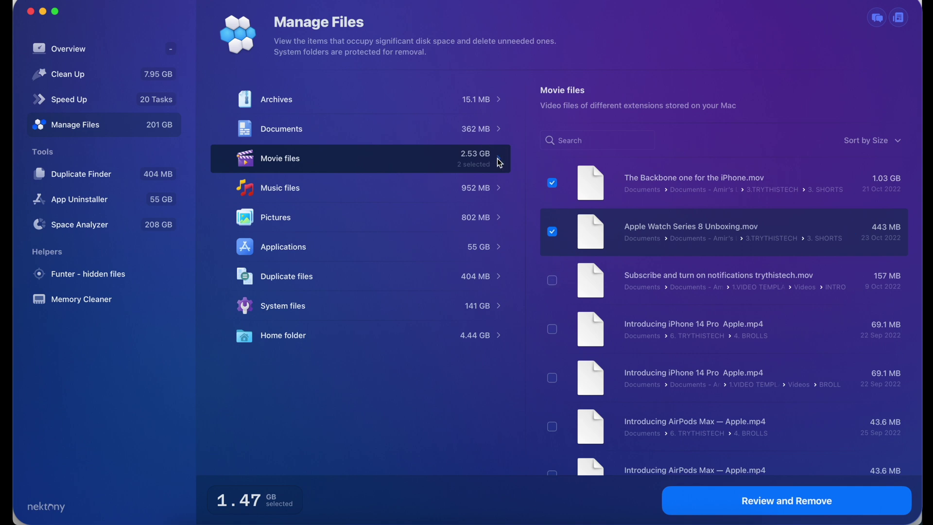
pyautogui.scroll(-1, 587, 325)
pyautogui.scroll(1, 587, 326)
pyautogui.scroll(-5, 608, 343)
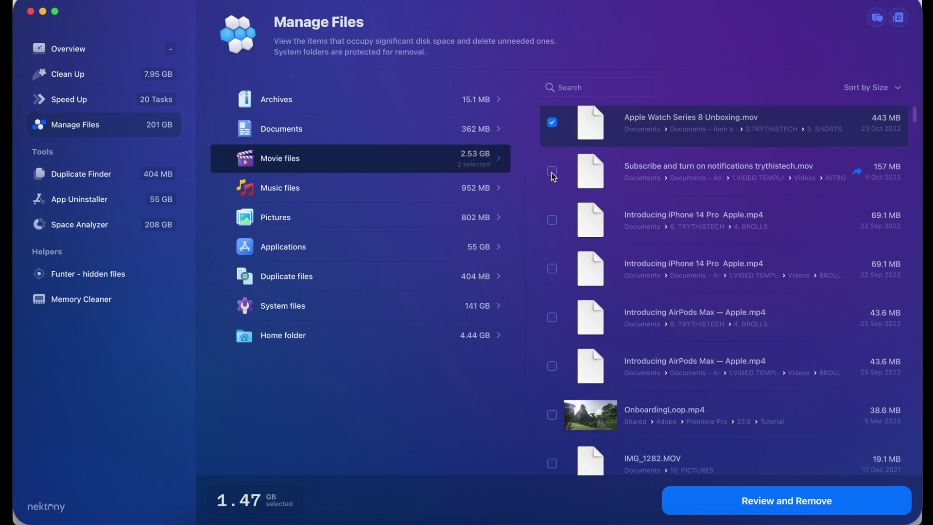
pyautogui.scroll(-2, 626, 273)
pyautogui.scroll(4, 553, 175)
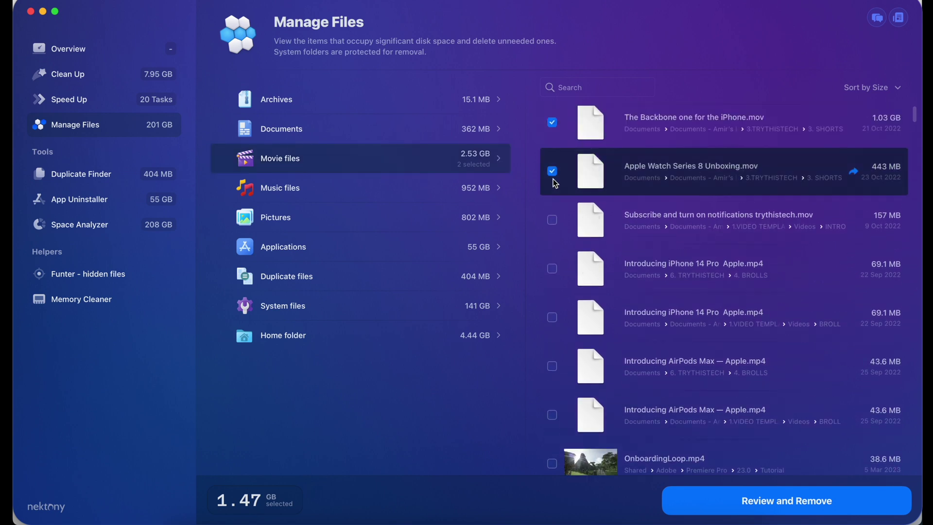
pyautogui.click(553, 172)
pyautogui.click(552, 125)
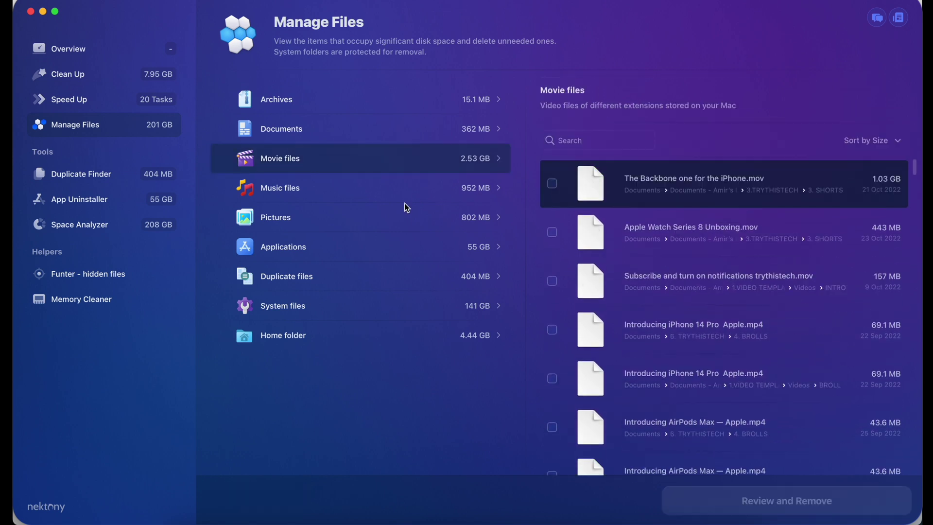
# Preview the contents of the Music files, Pictures and Applications categories in Manage Files.
pyautogui.click(375, 192)
pyautogui.scroll(-10, 653, 286)
pyautogui.scroll(-3, 652, 294)
pyautogui.scroll(3, 652, 293)
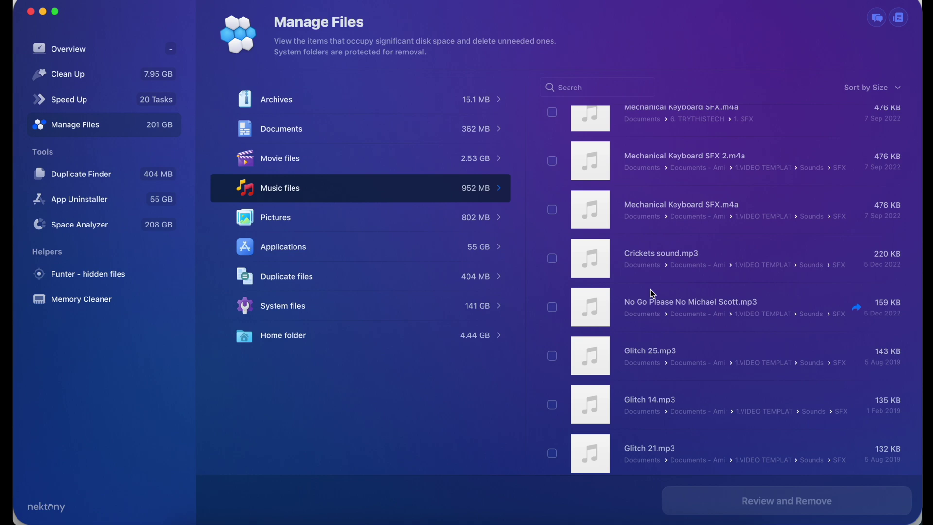
pyautogui.click(391, 222)
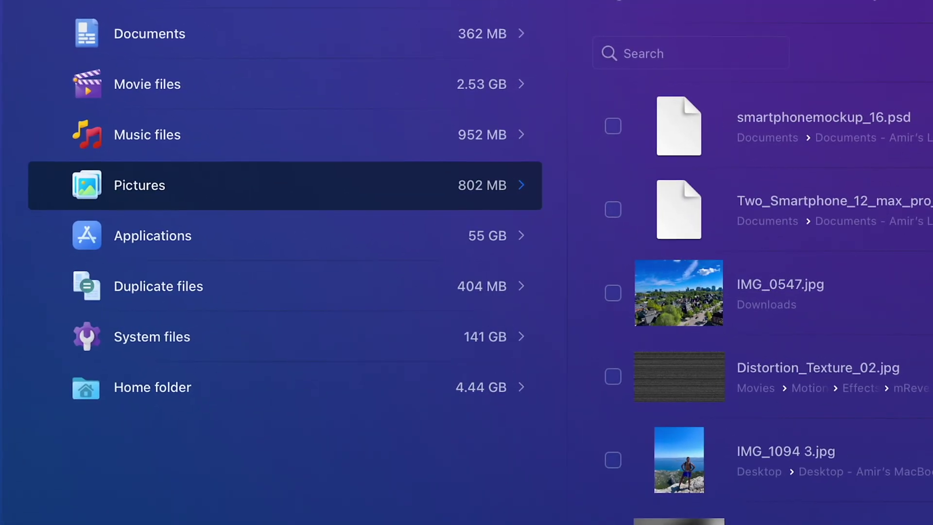
pyautogui.click(308, 244)
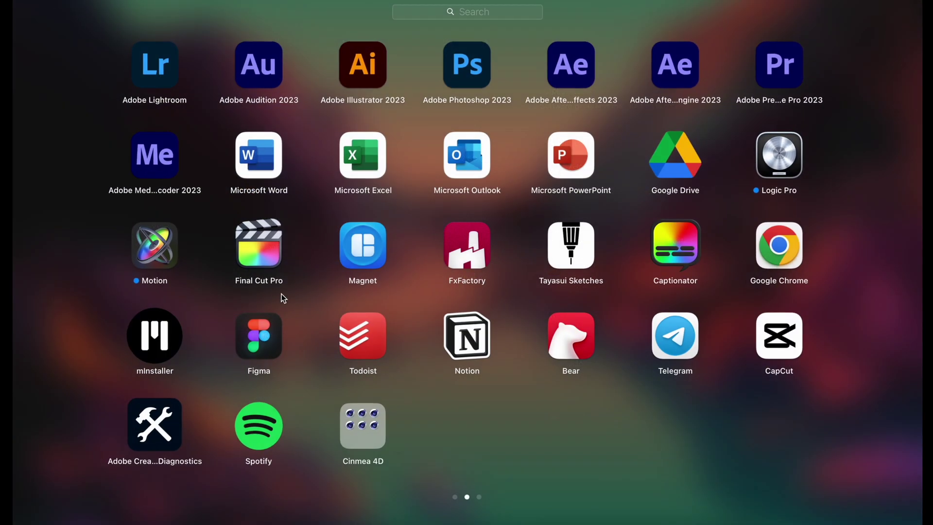
pyautogui.hscroll(-3, 284, 298)
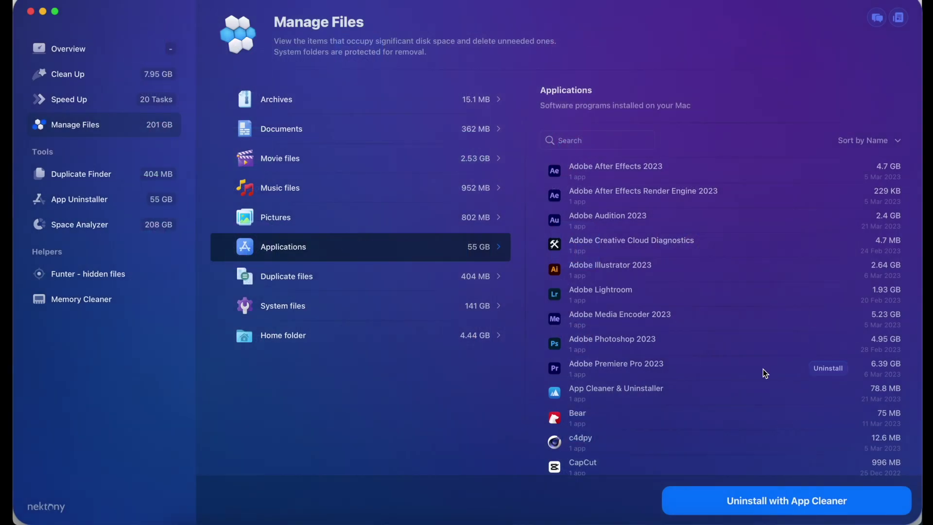
# Browse further through the installed programs in the Applications category of Manage Files.
pyautogui.scroll(-10, 764, 371)
pyautogui.scroll(-8, 766, 373)
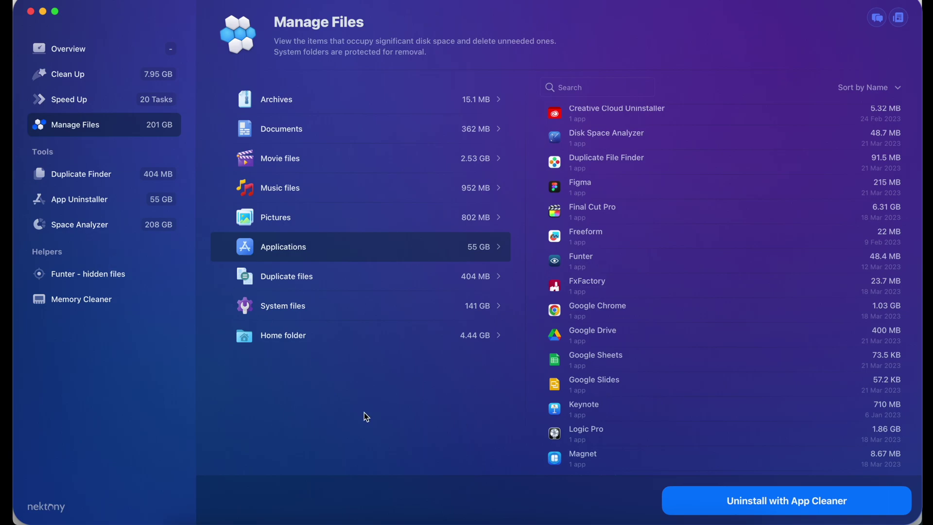
# Switch to Safari to view the MacCleaner Pro download page, and look at its companion apps in Launchpad.
pyautogui.click(474, 521)
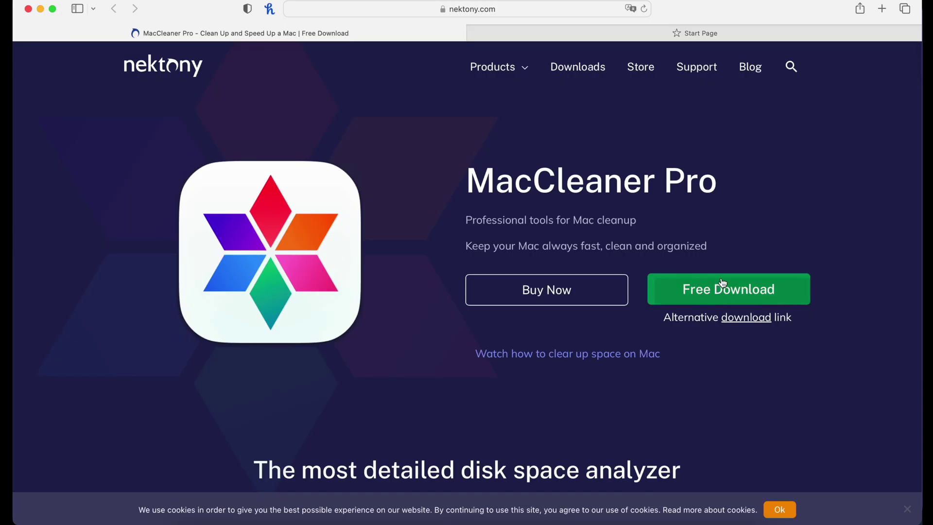
pyautogui.press('F4')
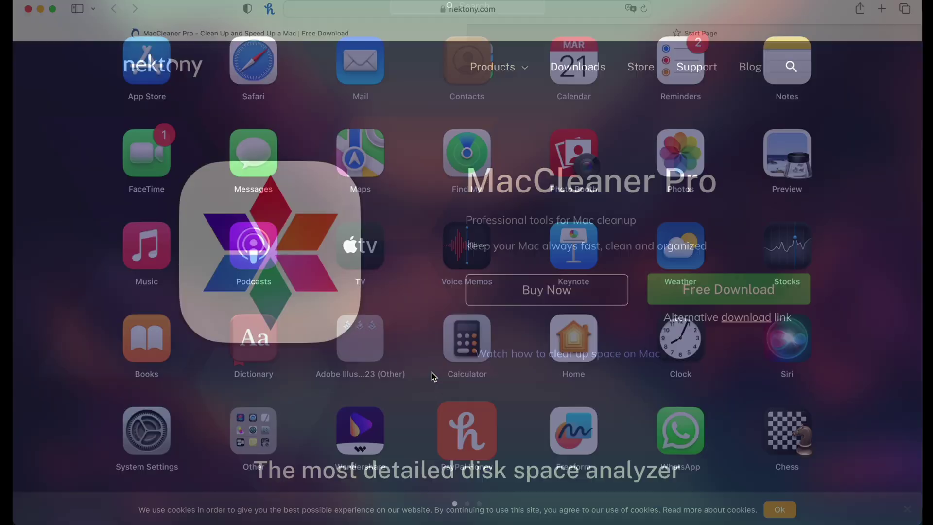
pyautogui.hscroll(10, 431, 373)
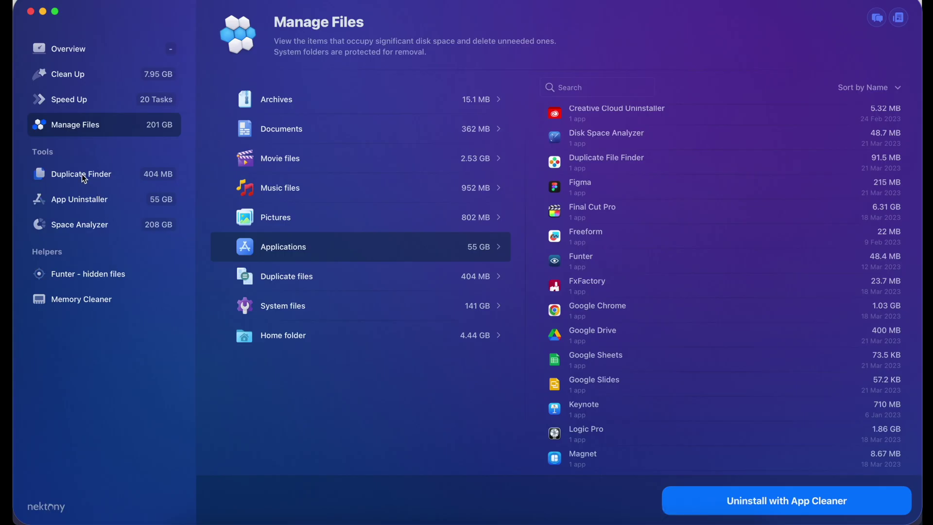
# View the Duplicate Finder tool, launch Duplicate File Finder from Launchpad, and accept its opening and terms prompts.
pyautogui.click(84, 178)
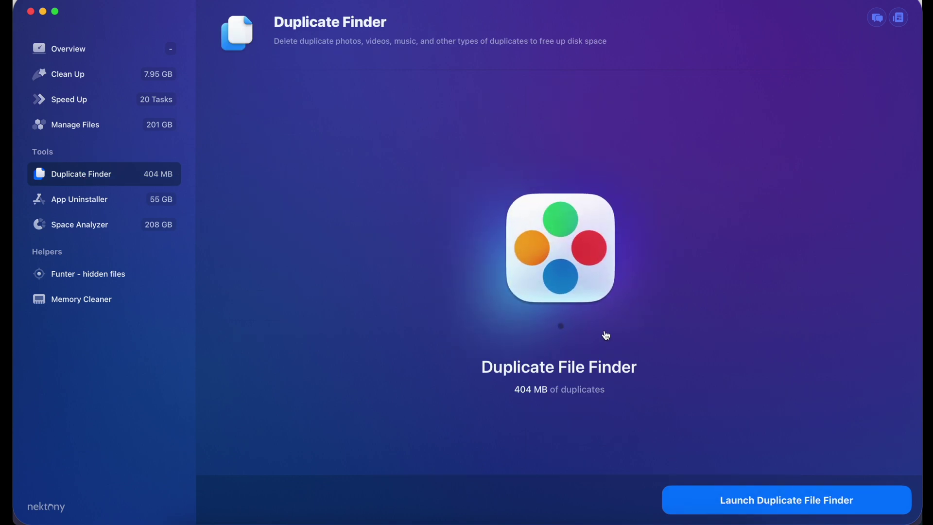
pyautogui.press('F4')
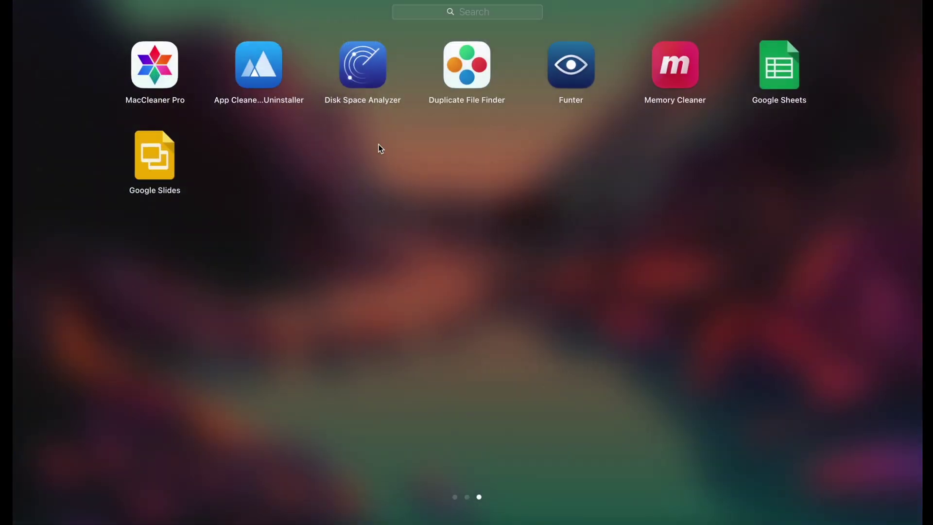
pyautogui.click(473, 69)
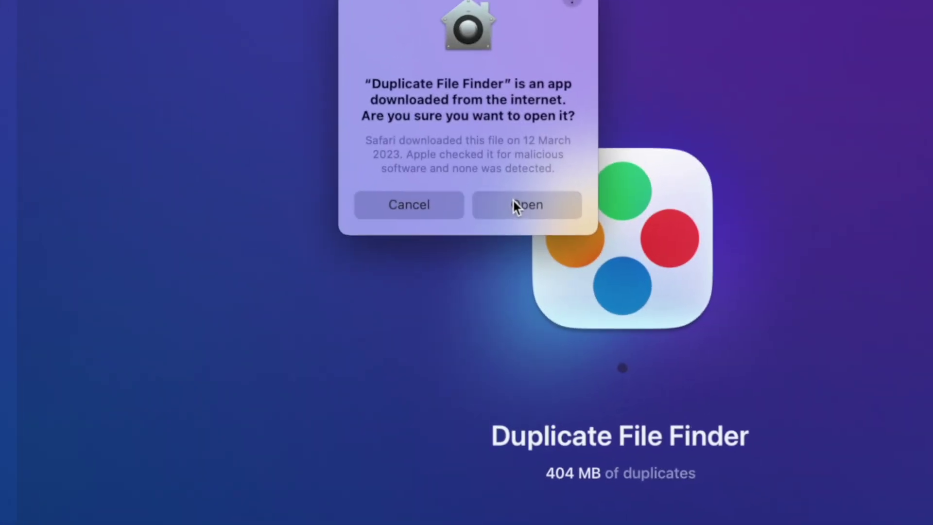
pyautogui.click(515, 197)
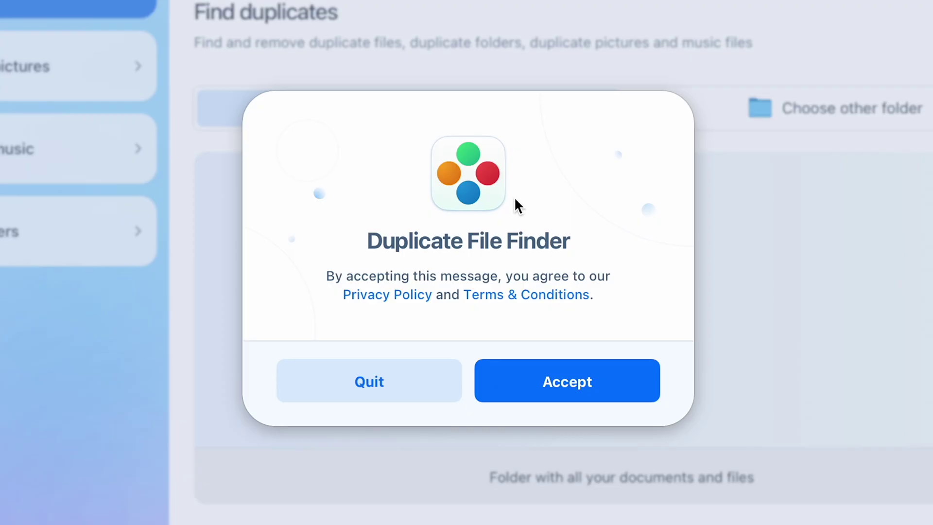
pyautogui.click(566, 393)
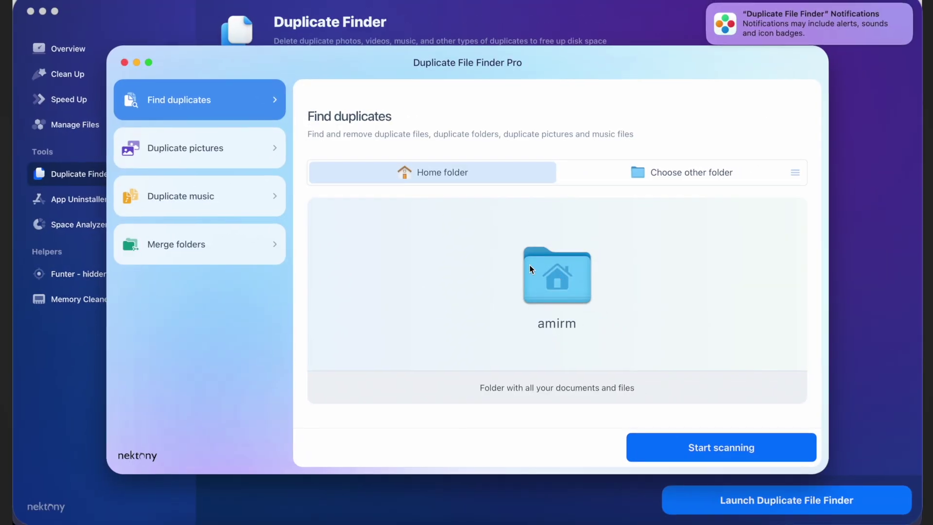
# Scan the home folder for duplicates, allowing access to Music and skipping the files that cannot be checked.
pyautogui.click(271, 156)
pyautogui.click(250, 110)
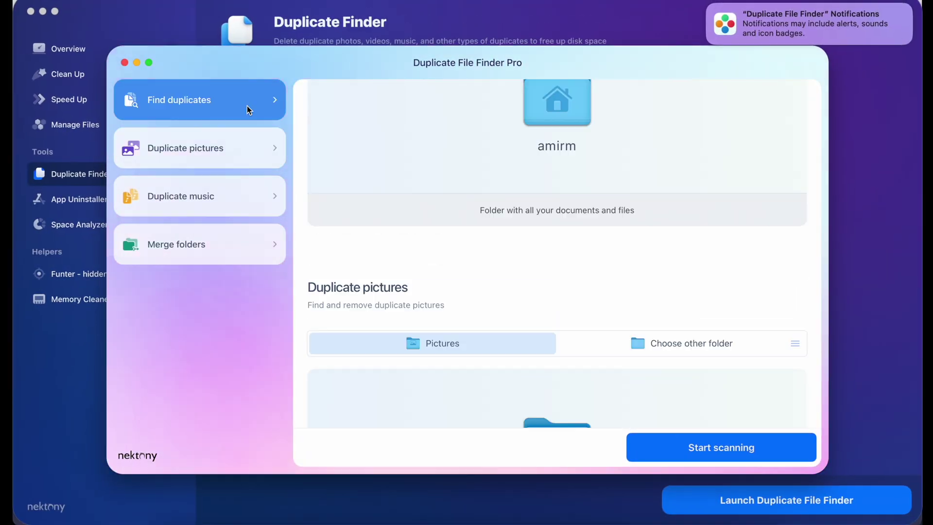
pyautogui.click(709, 446)
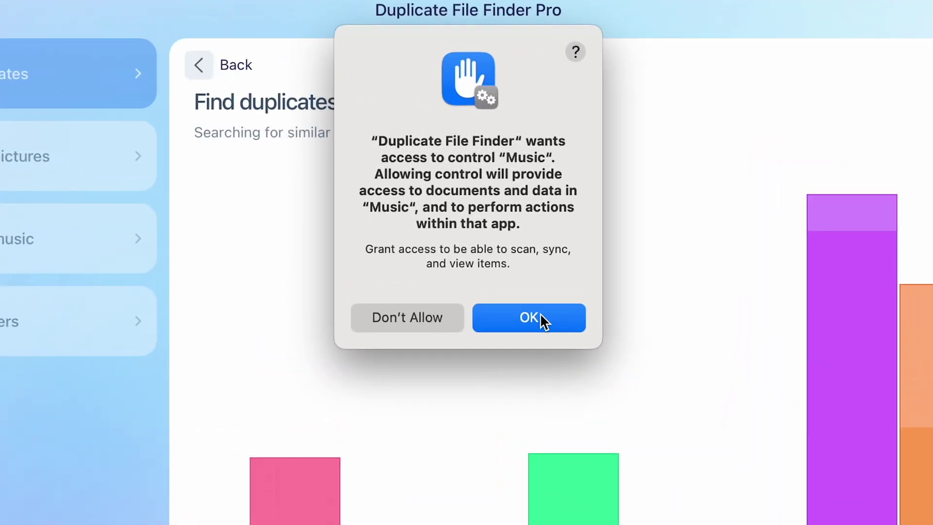
pyautogui.click(540, 313)
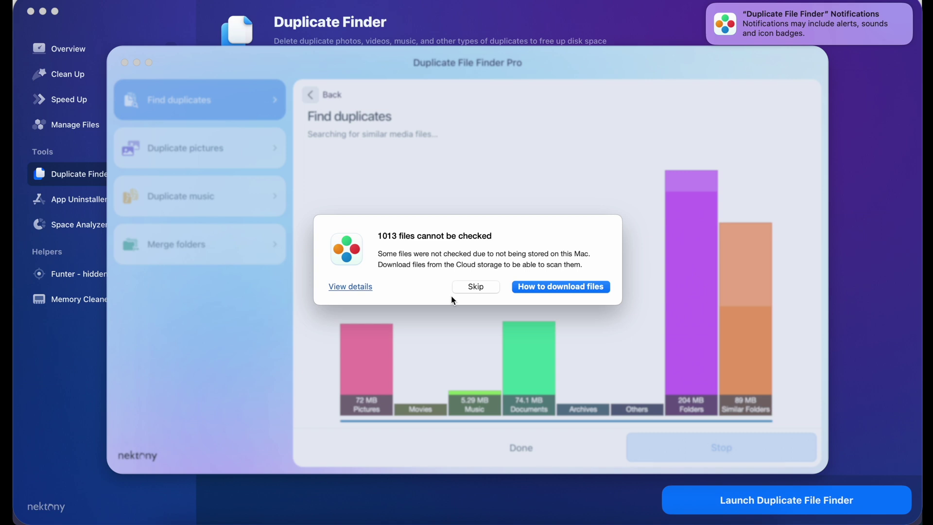
pyautogui.click(477, 287)
# Examine the files listed under Duplicate Files, and leave the results, discarding the scan.
pyautogui.scroll(-5, 246, 263)
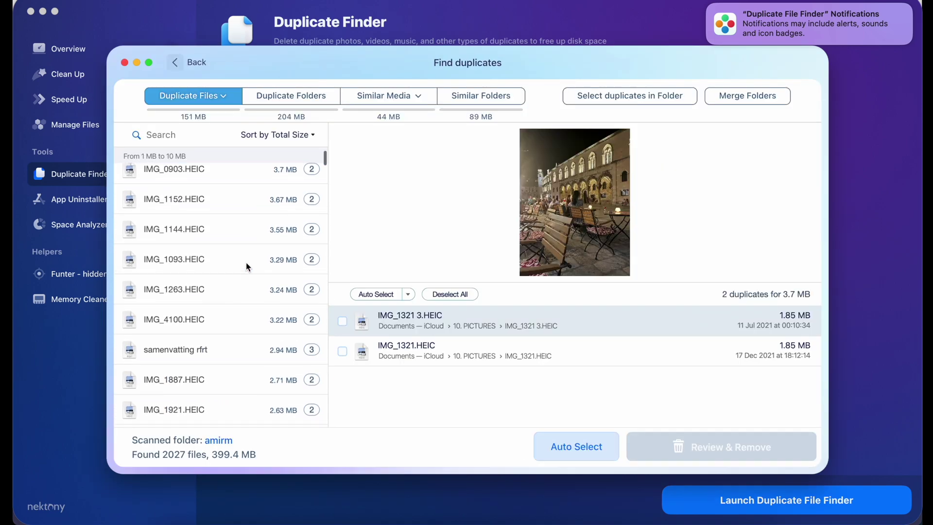
pyautogui.scroll(-10, 246, 262)
pyautogui.scroll(-10, 196, 253)
pyautogui.scroll(-5, 197, 253)
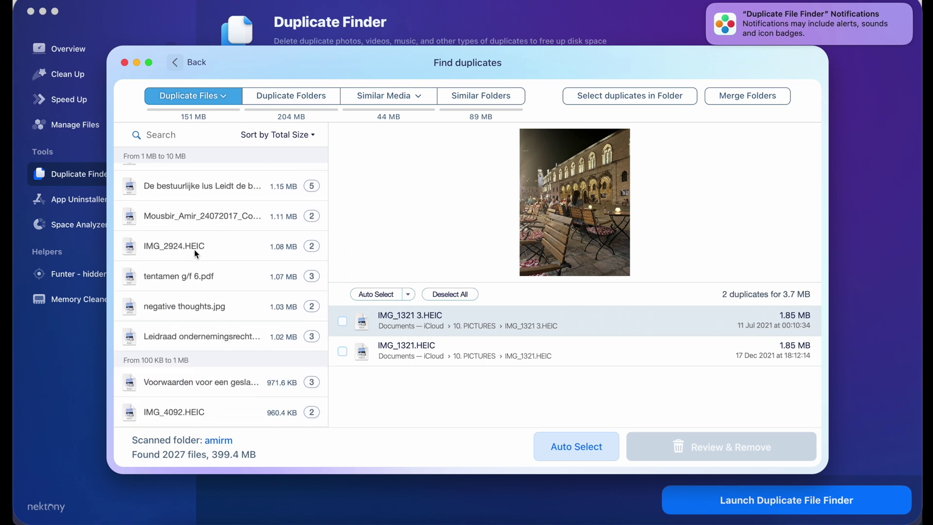
pyautogui.click(265, 94)
pyautogui.click(214, 94)
pyautogui.scroll(-10, 232, 357)
pyautogui.scroll(-10, 233, 358)
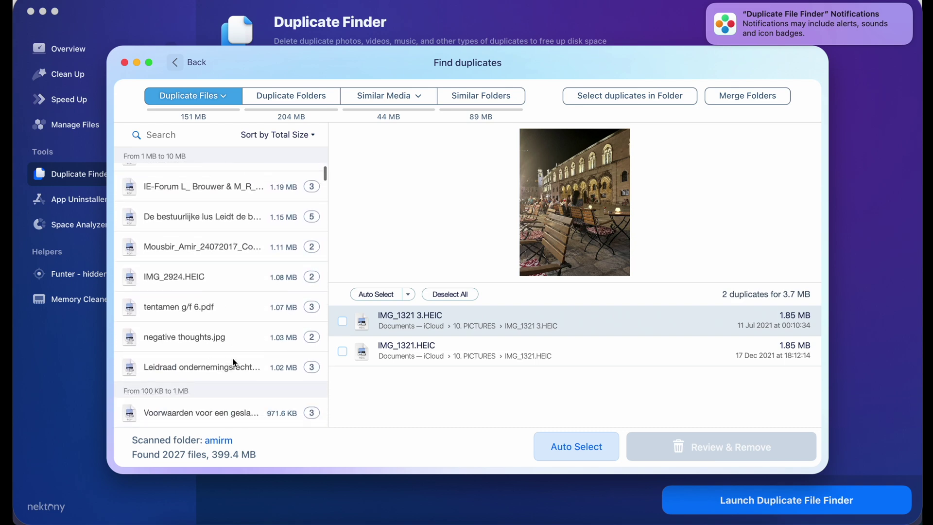
pyautogui.scroll(-15, 233, 359)
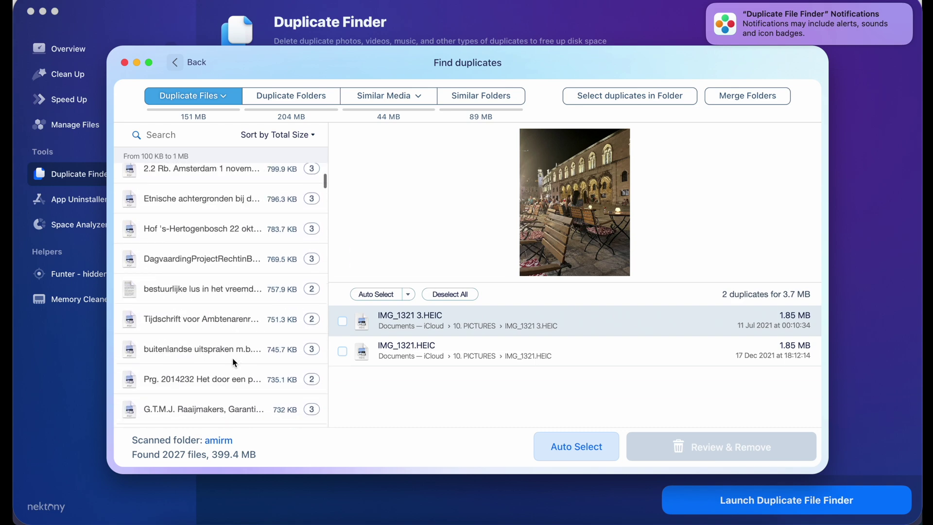
pyautogui.click(176, 61)
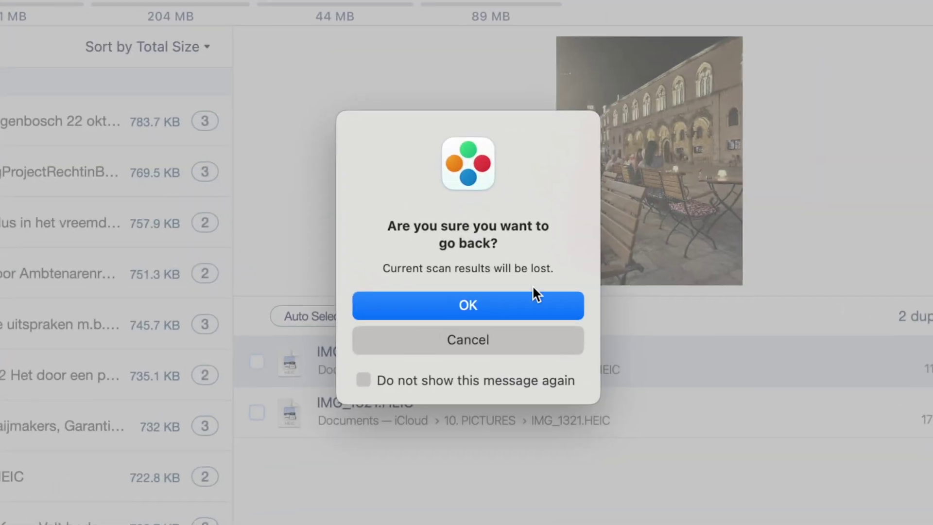
pyautogui.click(459, 313)
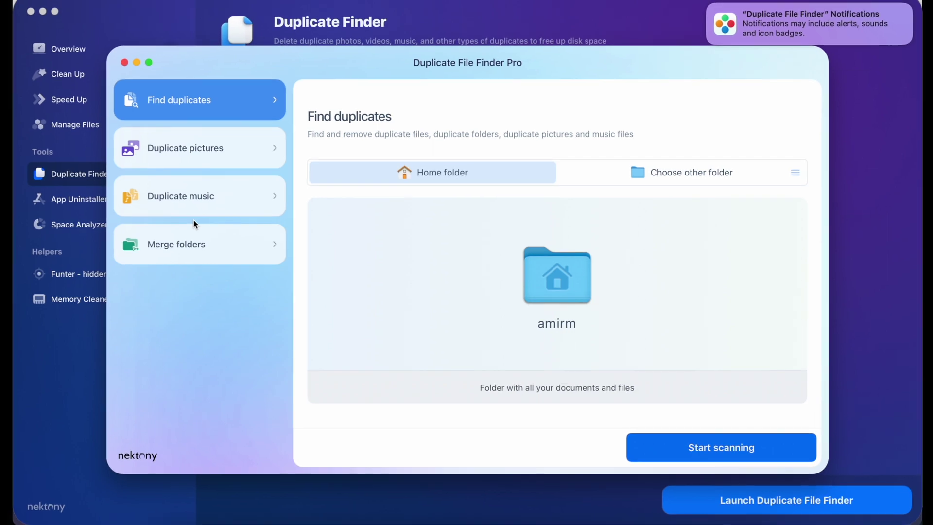
# View the Duplicate pictures, Duplicate music and Merge folders sections, and close Duplicate File Finder.
pyautogui.click(202, 153)
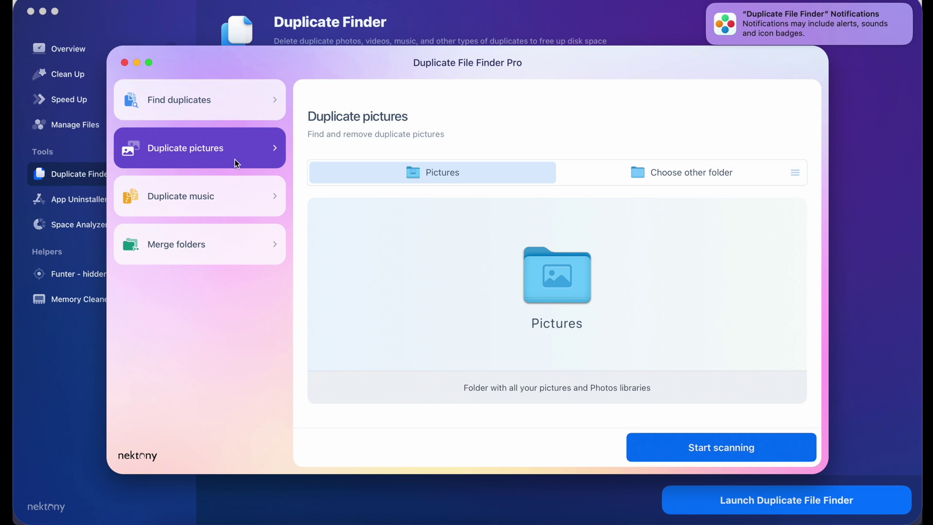
pyautogui.click(225, 197)
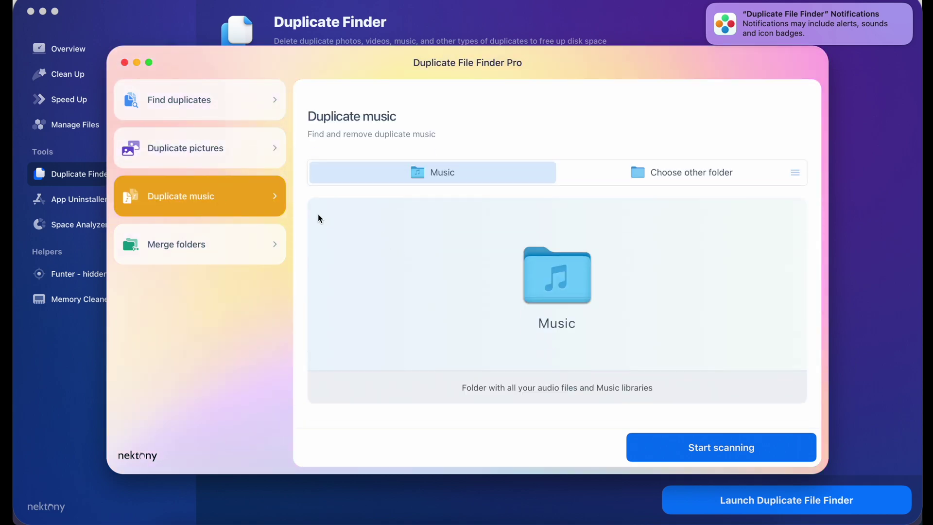
pyautogui.click(258, 244)
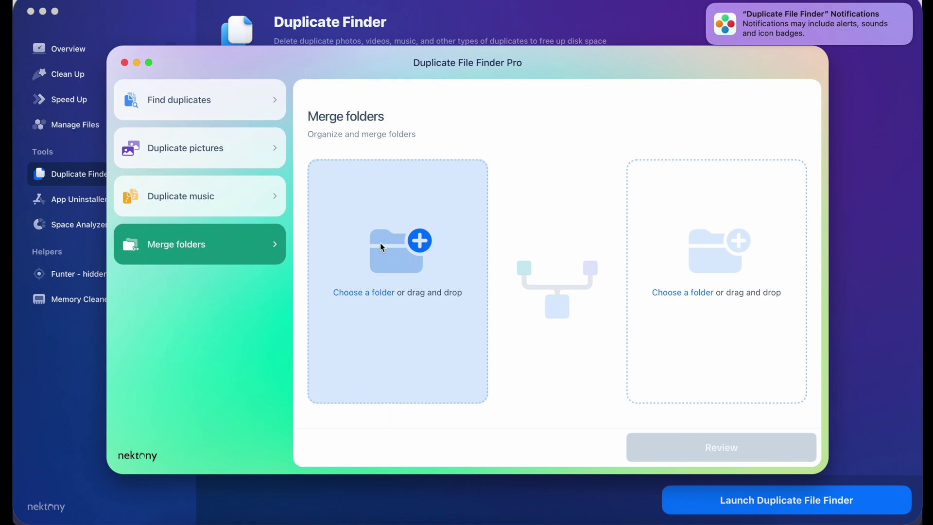
pyautogui.click(124, 62)
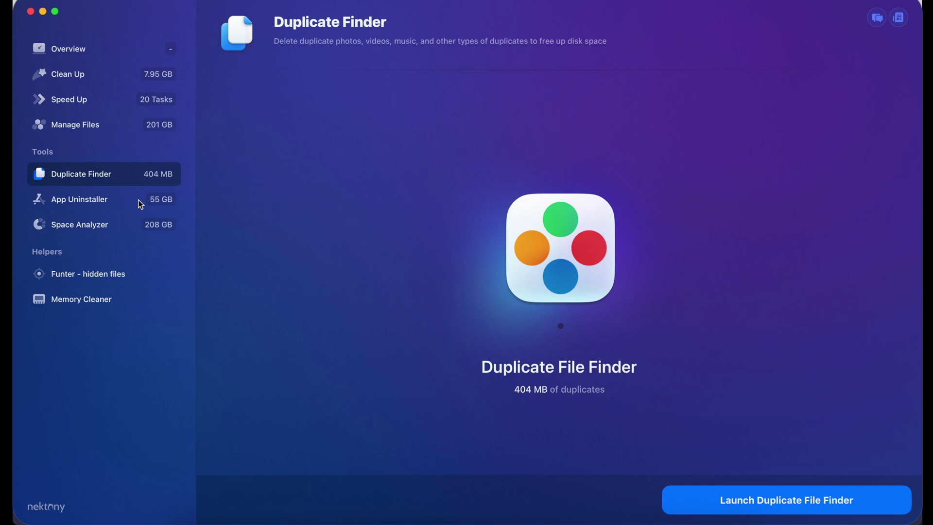
# Launch App Cleaner & Uninstaller from the App Uninstaller tool, and dismiss its dark theme announcement and welcome guide.
pyautogui.click(109, 200)
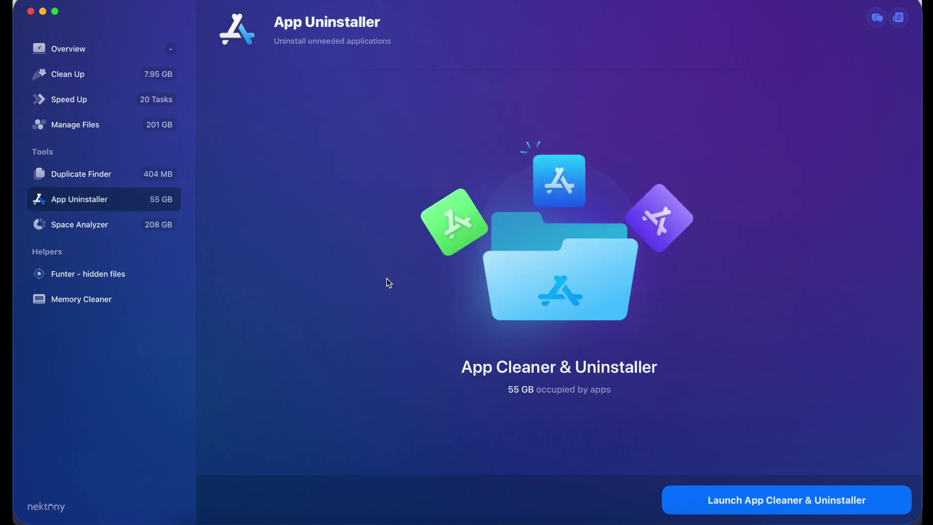
pyautogui.click(783, 497)
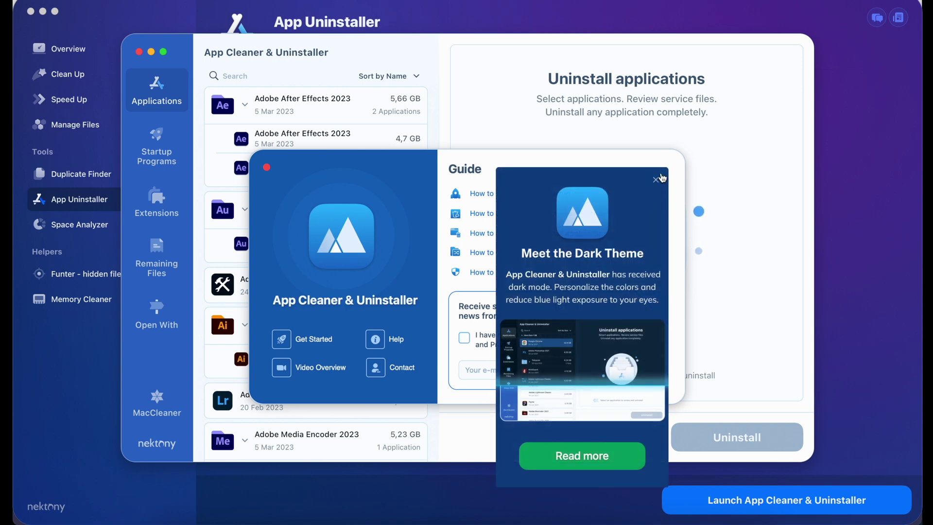
pyautogui.click(656, 181)
pyautogui.click(267, 167)
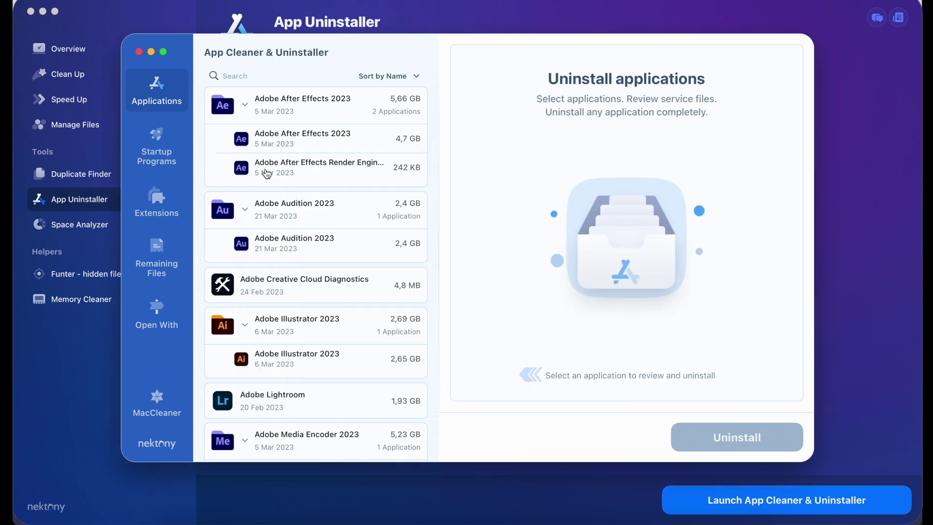
# Browse the application list and view the details of Adobe After Effects 2023, its Render Engine and Adobe Audition 2023.
pyautogui.scroll(-1, 306, 194)
pyautogui.scroll(1, 301, 118)
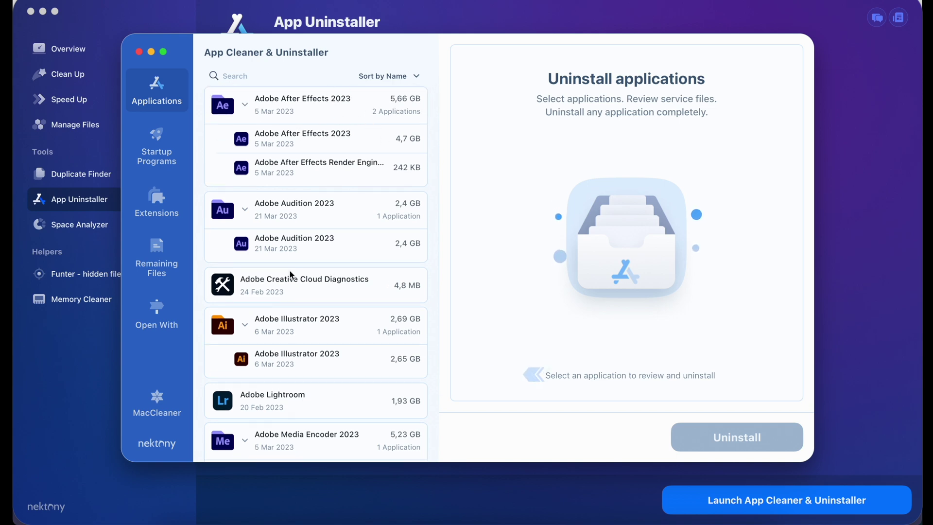
pyautogui.scroll(-10, 282, 270)
pyautogui.scroll(10, 292, 275)
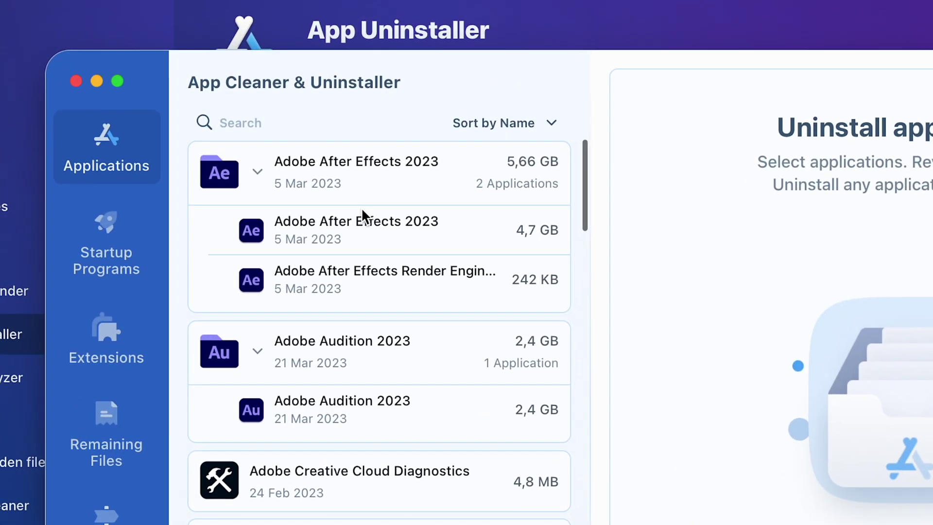
pyautogui.click(305, 128)
pyautogui.click(394, 282)
pyautogui.click(350, 238)
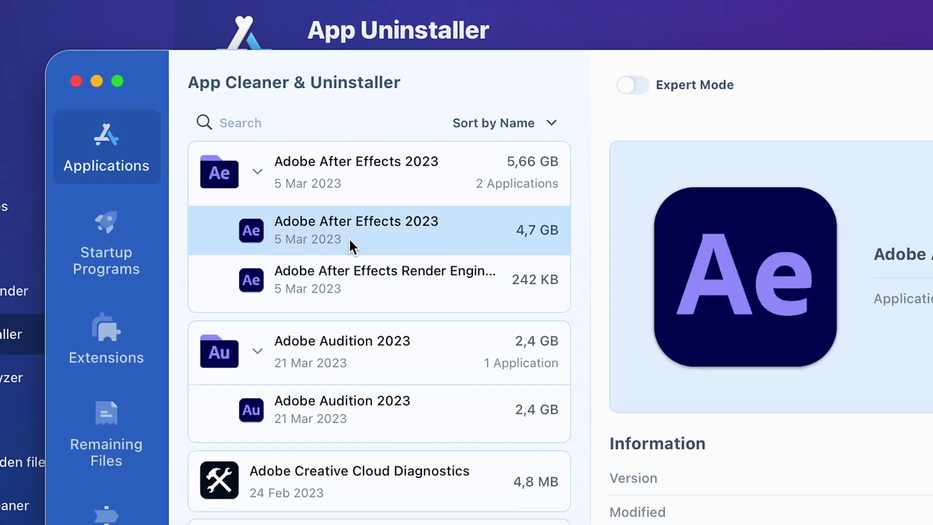
pyautogui.click(405, 283)
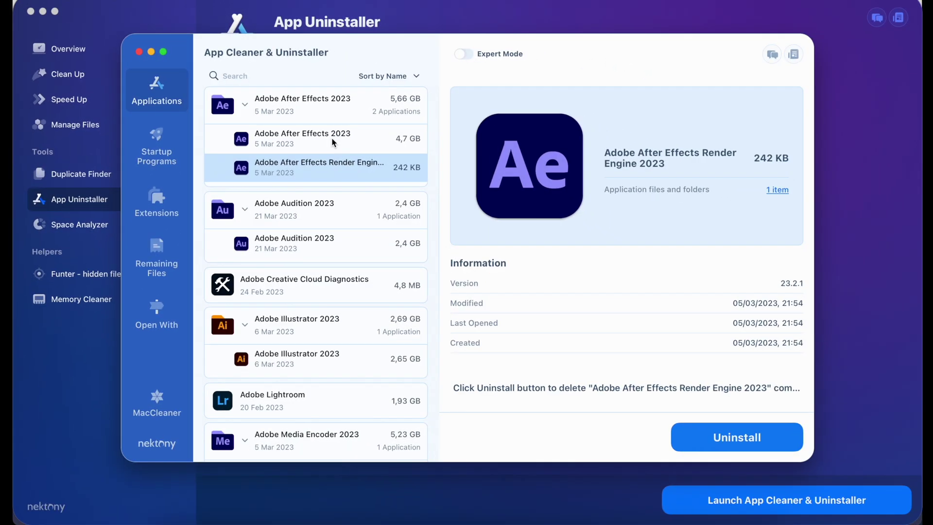
pyautogui.click(335, 213)
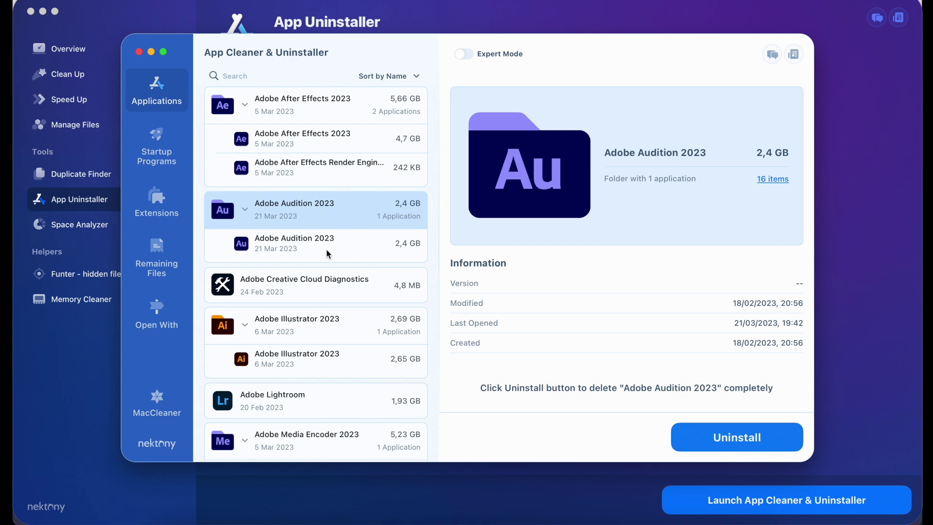
# Check the details of the Adobe After Effects 2023 folder and look further down the application list.
pyautogui.scroll(-2, 325, 249)
pyautogui.scroll(2, 325, 195)
pyautogui.click(321, 104)
pyautogui.scroll(-10, 345, 185)
pyautogui.scroll(-15, 347, 187)
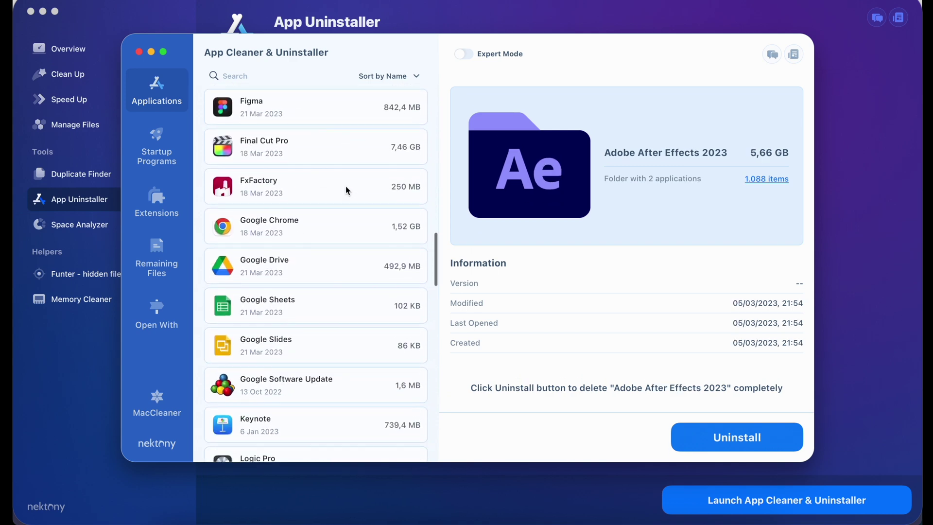
# Switch to Finder, move Google Sheets from the Applications folder to the Bin, and authorise it with the account password.
pyautogui.press('F4')
pyautogui.click(170, 521)
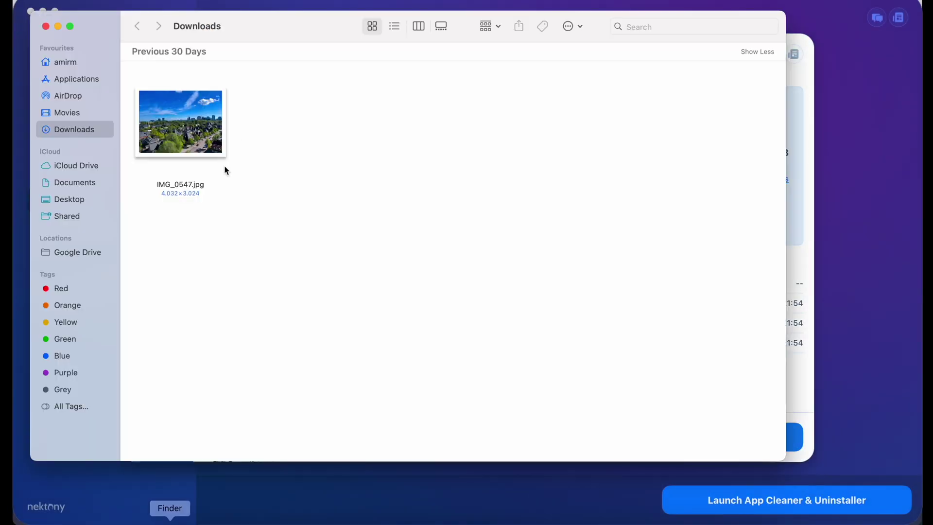
pyautogui.click(75, 81)
pyautogui.scroll(1, 453, 232)
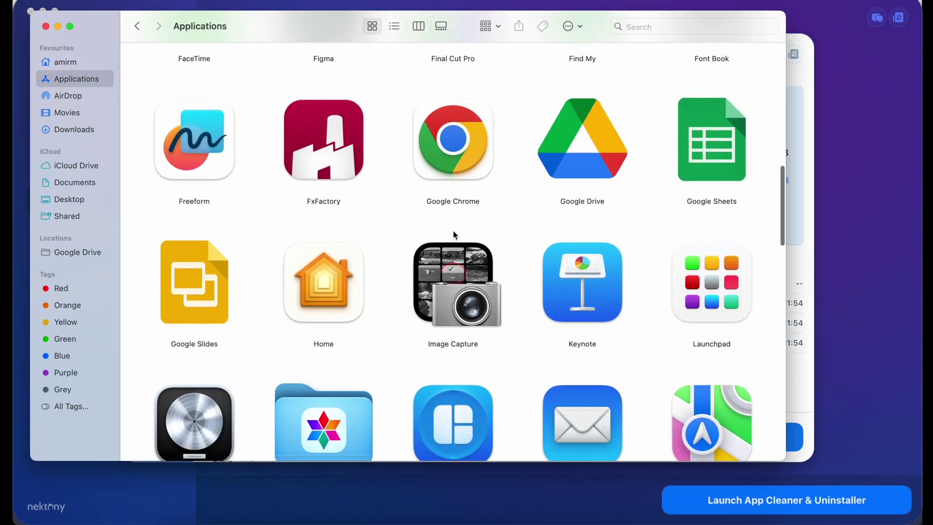
pyautogui.click(715, 179)
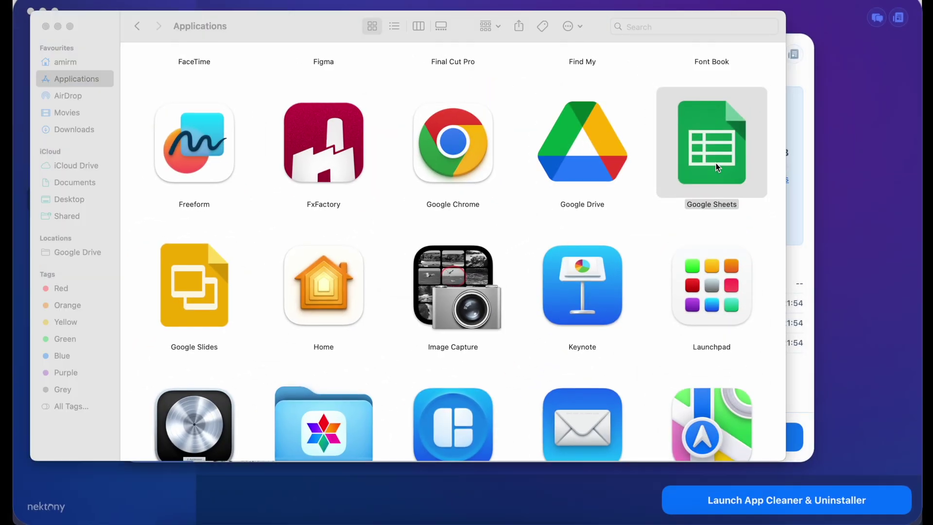
pyautogui.press('super+BackSpace')
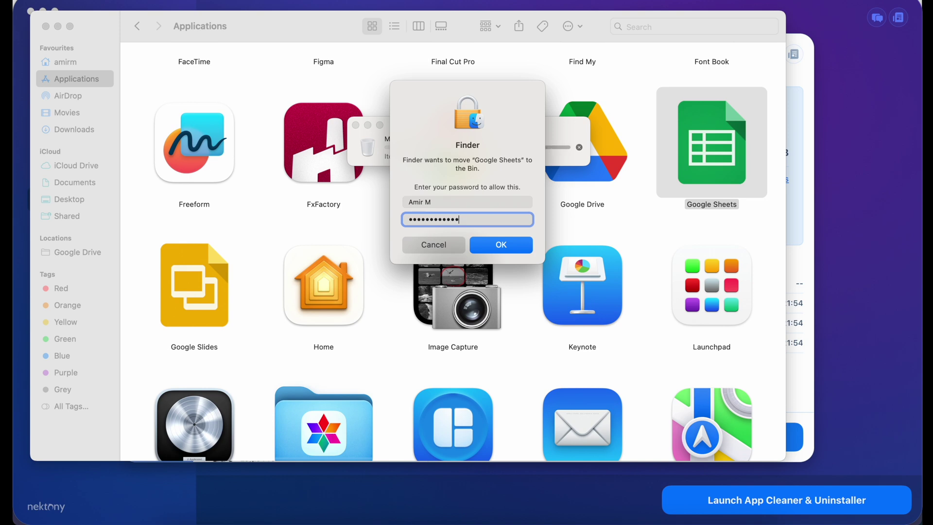
pyautogui.press('Return')
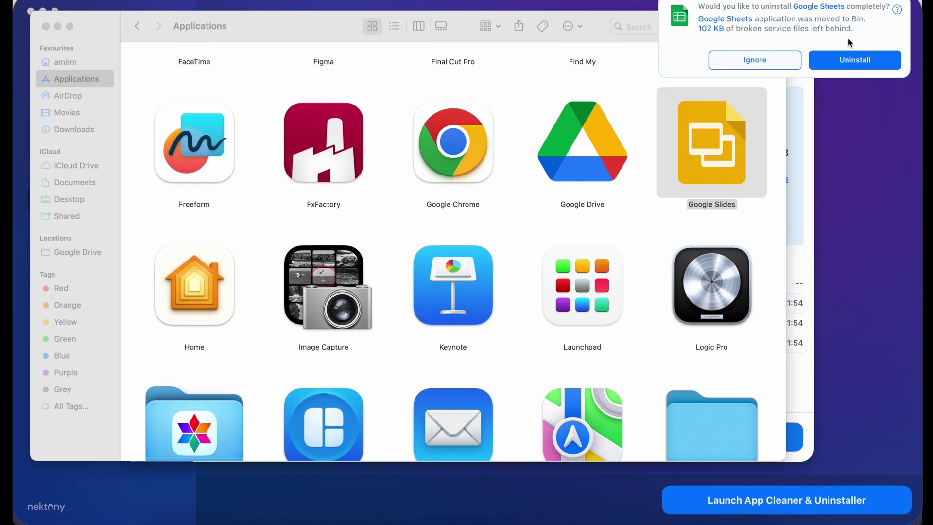
# Uninstall the leftover Google Sheets service files and rescan the applications in App Cleaner & Uninstaller.
pyautogui.click(848, 58)
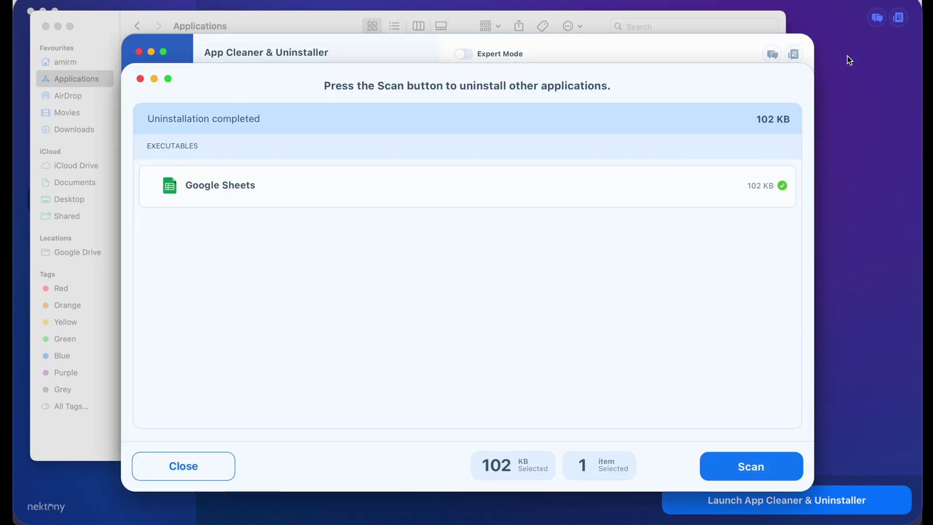
pyautogui.click(753, 466)
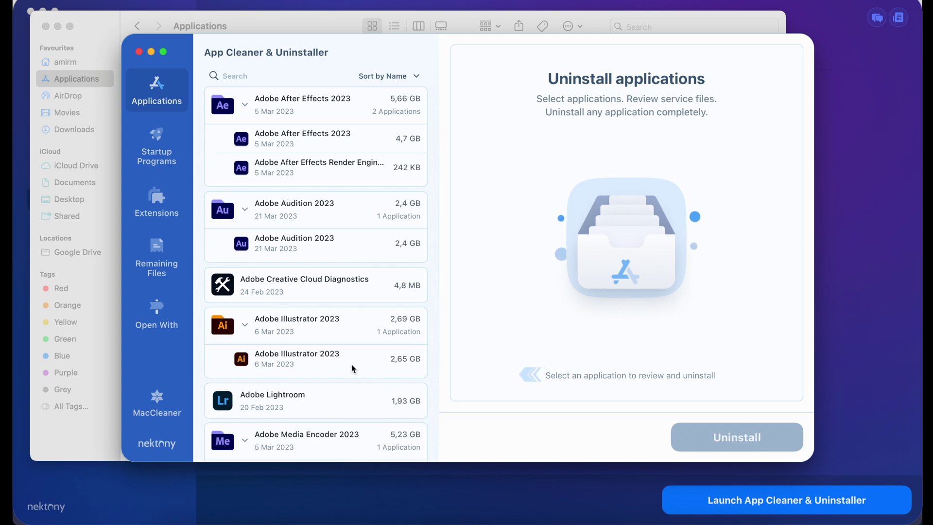
# Look through the rescanned list of installed applications and their folders.
pyautogui.scroll(-20, 351, 364)
pyautogui.scroll(-20, 351, 369)
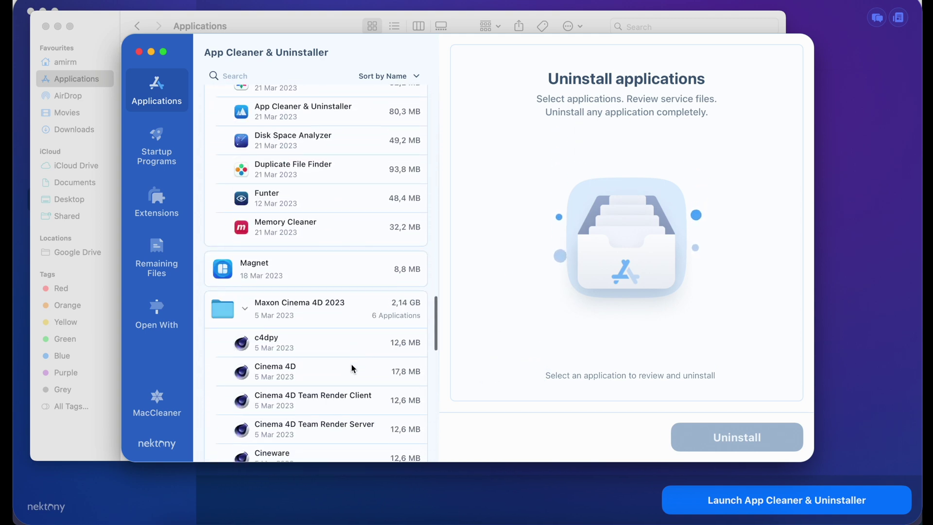
pyautogui.scroll(-5, 352, 364)
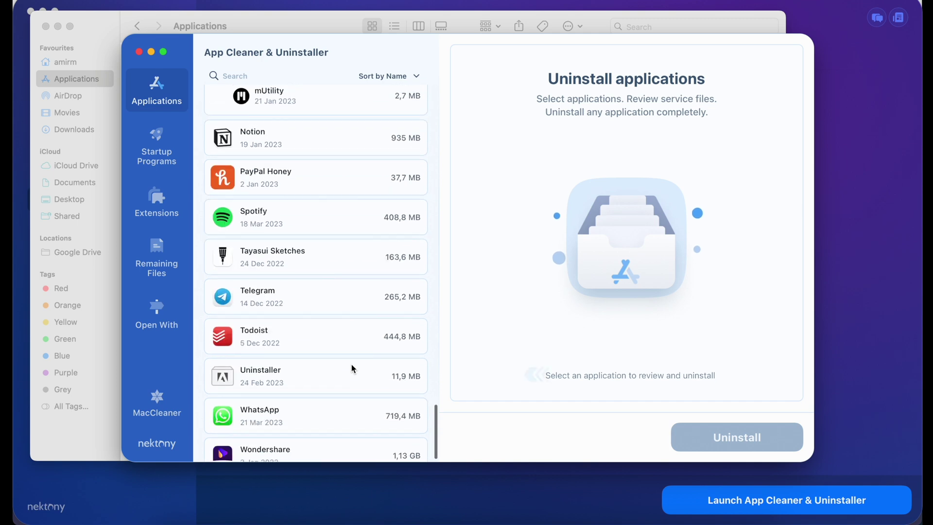
pyautogui.scroll(1, 348, 256)
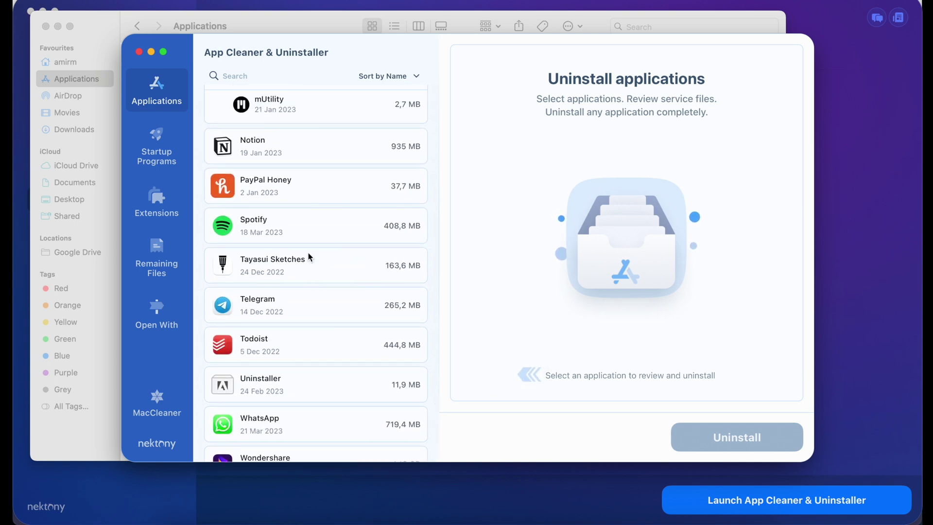
pyautogui.scroll(15, 308, 256)
pyautogui.scroll(10, 313, 284)
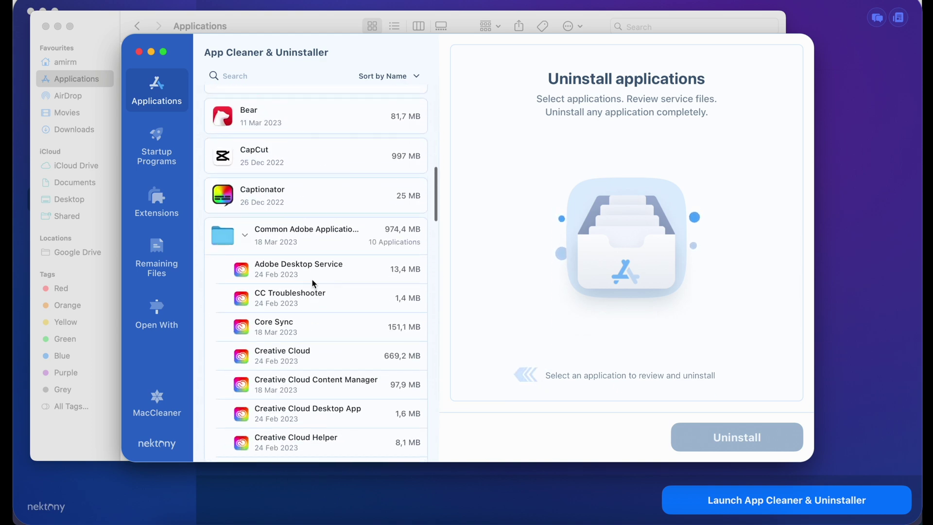
# View the Startup Programs section and look through which programs run at login.
pyautogui.click(164, 139)
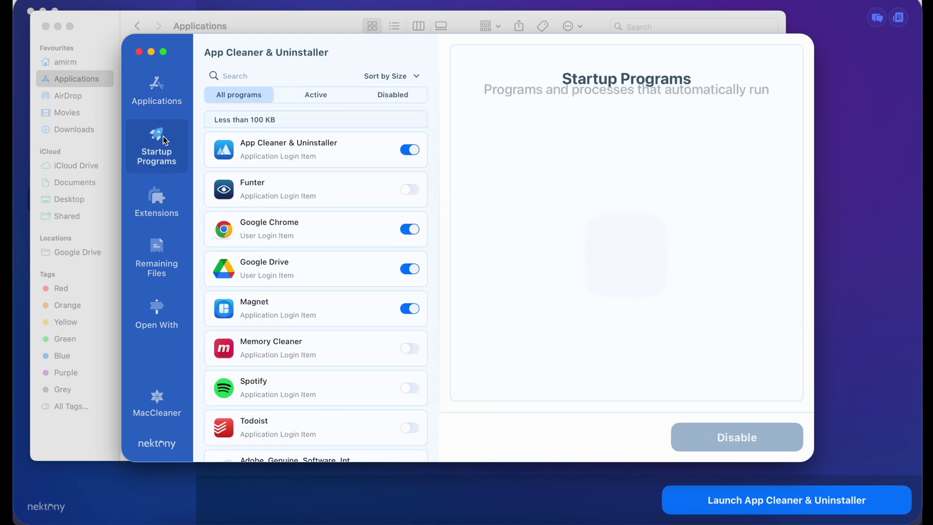
pyautogui.scroll(-3, 316, 308)
pyautogui.scroll(5, 316, 308)
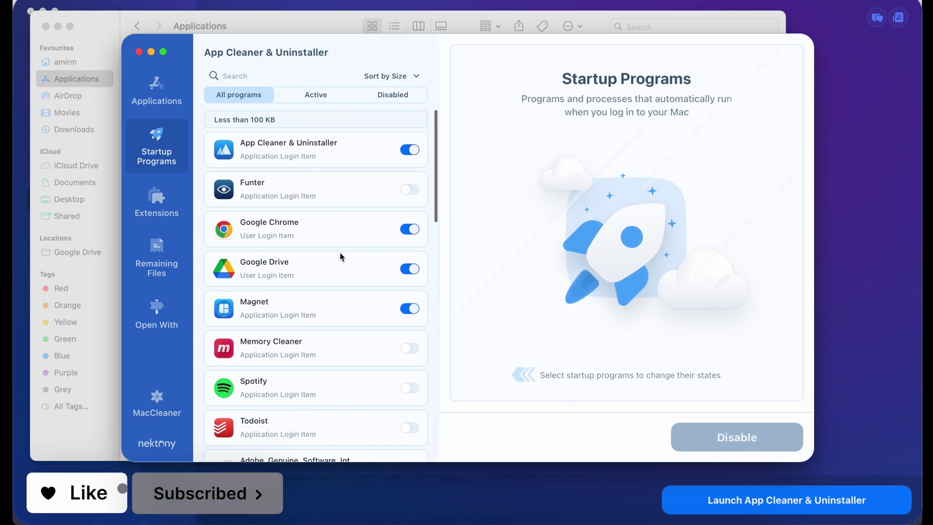
pyautogui.scroll(-1, 360, 354)
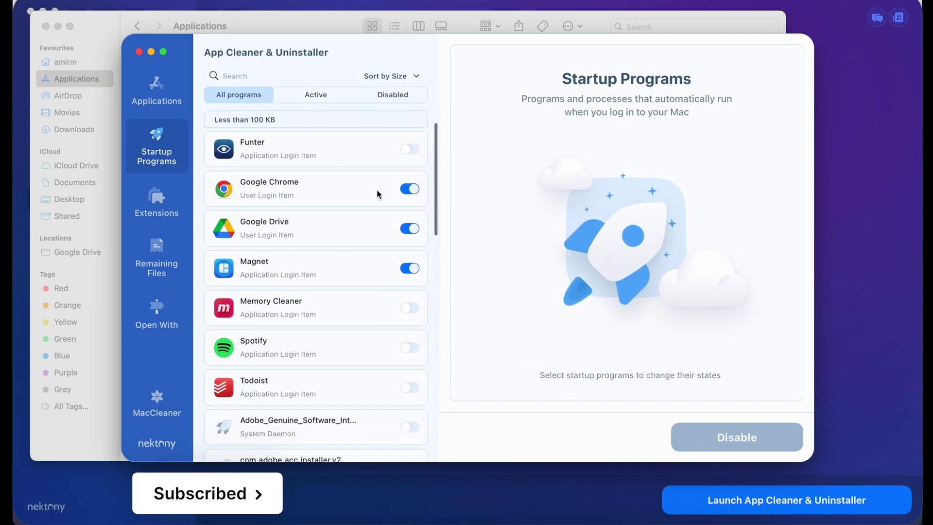
pyautogui.scroll(-1, 358, 302)
pyautogui.scroll(2, 348, 224)
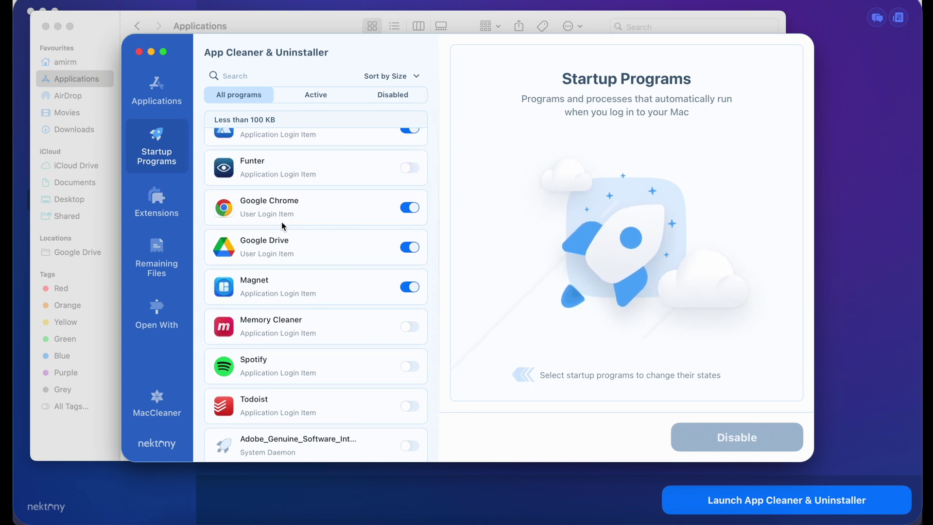
# View the Extensions section and examine the Safari and Google Chrome entries under Web Browser Extensions.
pyautogui.click(156, 201)
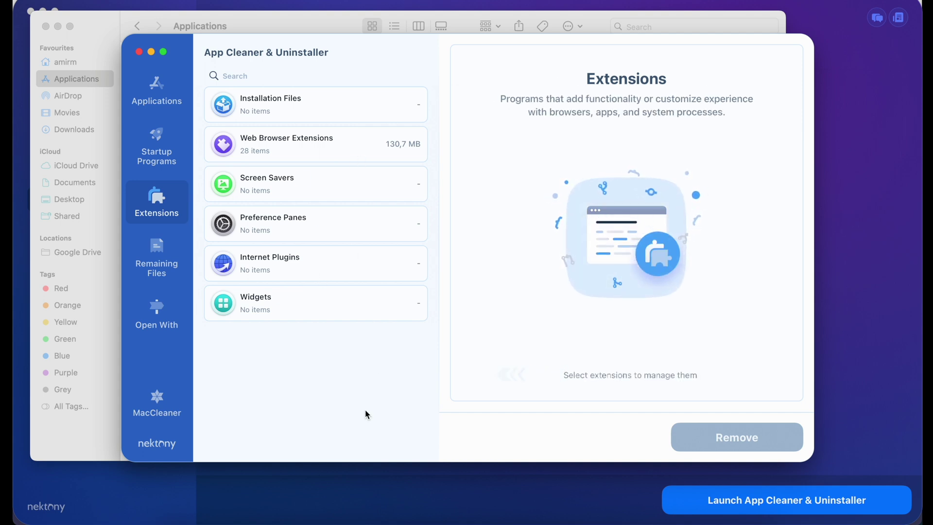
pyautogui.moveTo(368, 222)
pyautogui.click(308, 141)
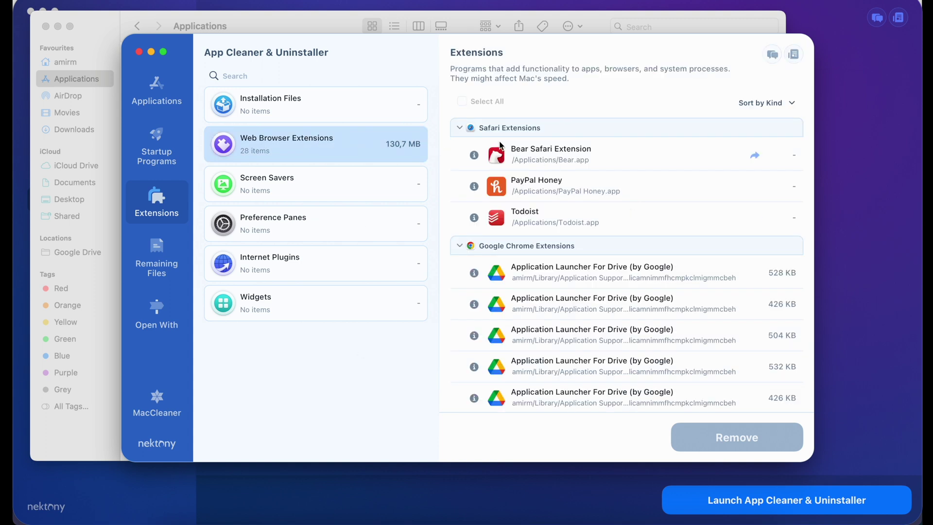
pyautogui.scroll(-10, 545, 311)
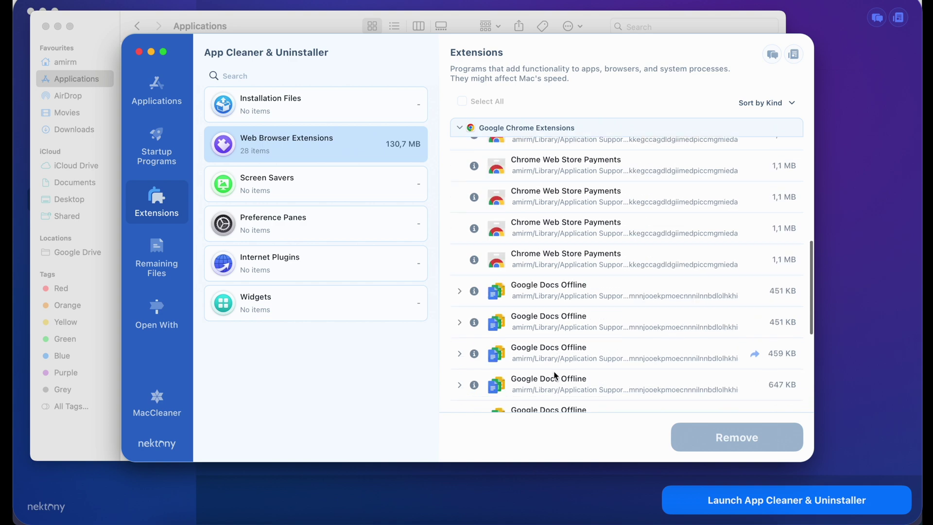
pyautogui.scroll(10, 555, 375)
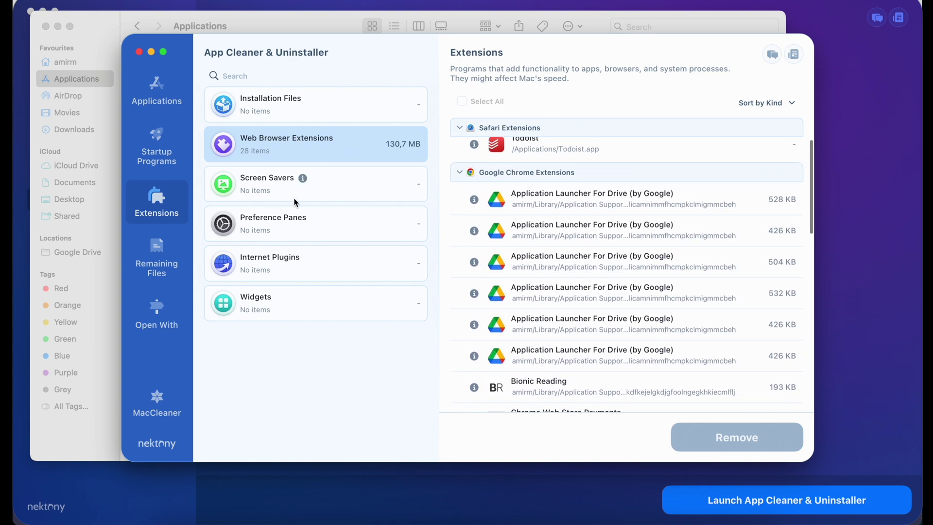
# Examine the Remaining Files list of service files left behind by deleted applications.
pyautogui.click(158, 275)
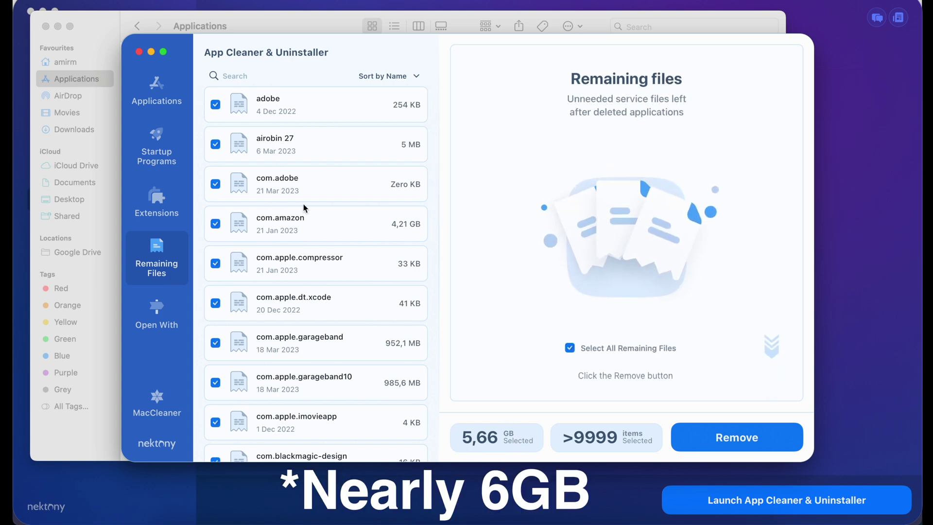
pyautogui.scroll(-15, 334, 365)
pyautogui.scroll(14, 334, 366)
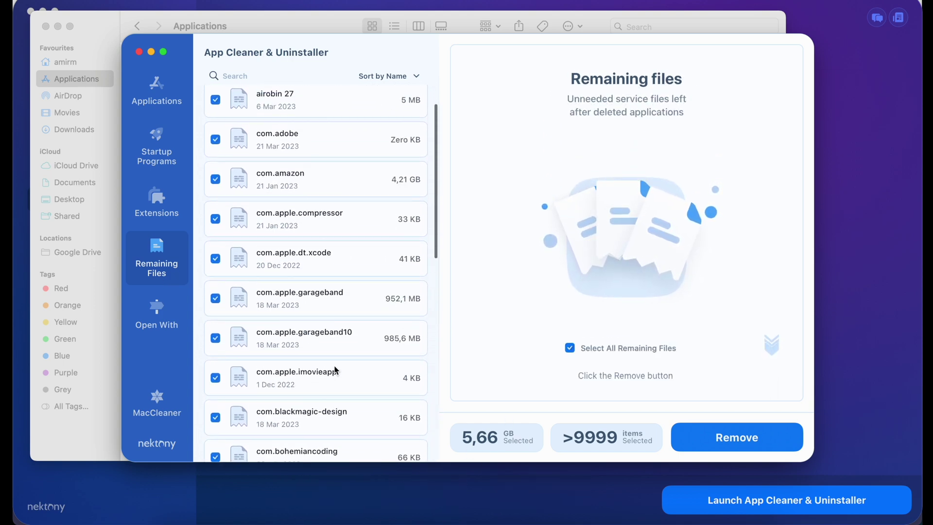
pyautogui.scroll(-6, 335, 370)
pyautogui.scroll(-5, 335, 371)
pyautogui.scroll(11, 335, 370)
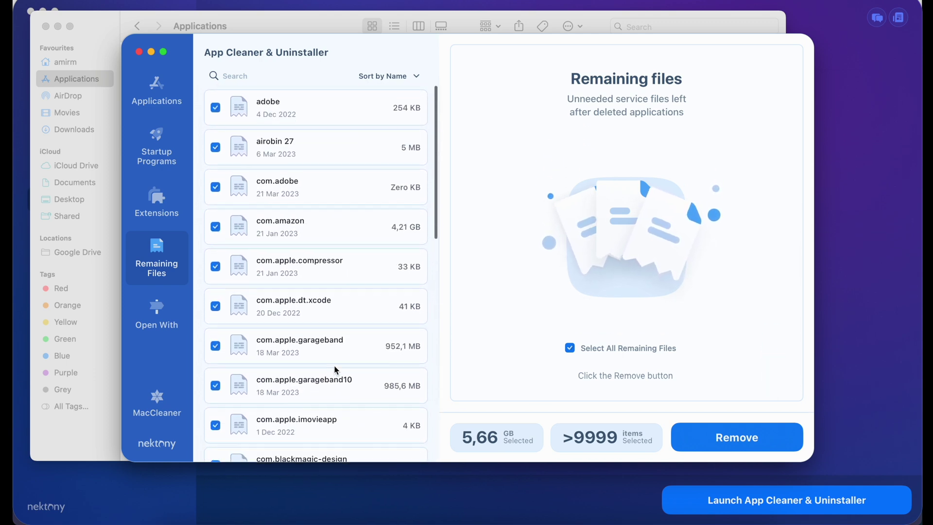
pyautogui.scroll(-10, 308, 283)
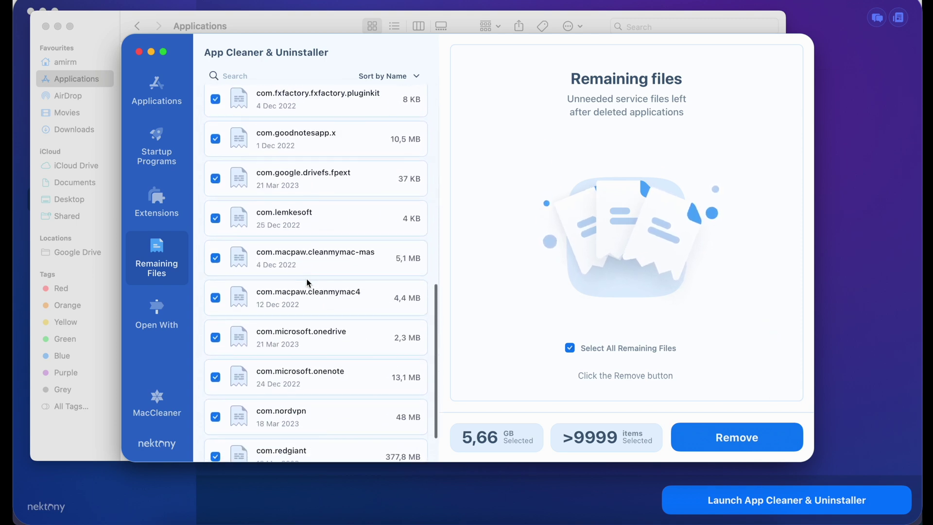
pyautogui.scroll(5, 377, 260)
pyautogui.scroll(5, 377, 263)
# Start removing all selected remaining files and review the items listed for removal.
pyautogui.click(736, 437)
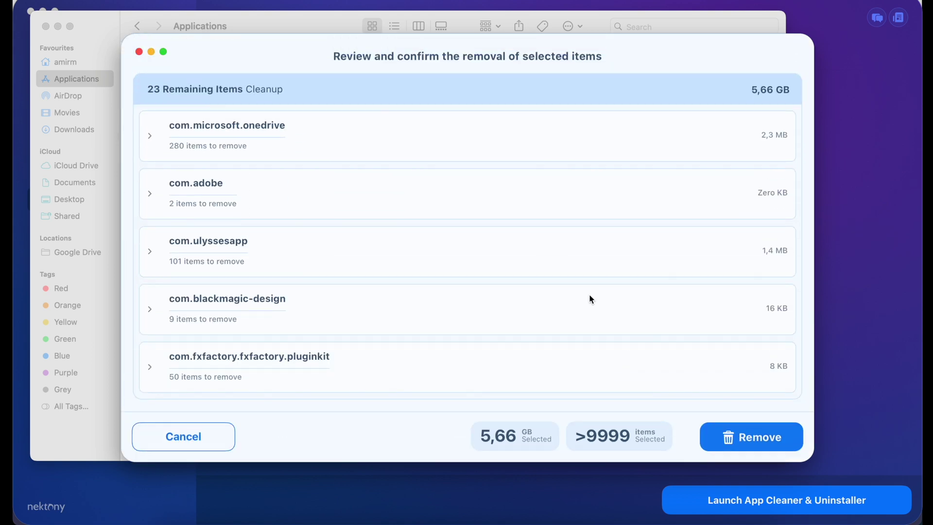
pyautogui.scroll(-2, 513, 258)
pyautogui.scroll(2, 512, 257)
pyautogui.scroll(-15, 513, 258)
pyautogui.scroll(-3, 511, 254)
pyautogui.scroll(15, 511, 255)
pyautogui.scroll(-4, 313, 227)
pyautogui.scroll(-4, 313, 227)
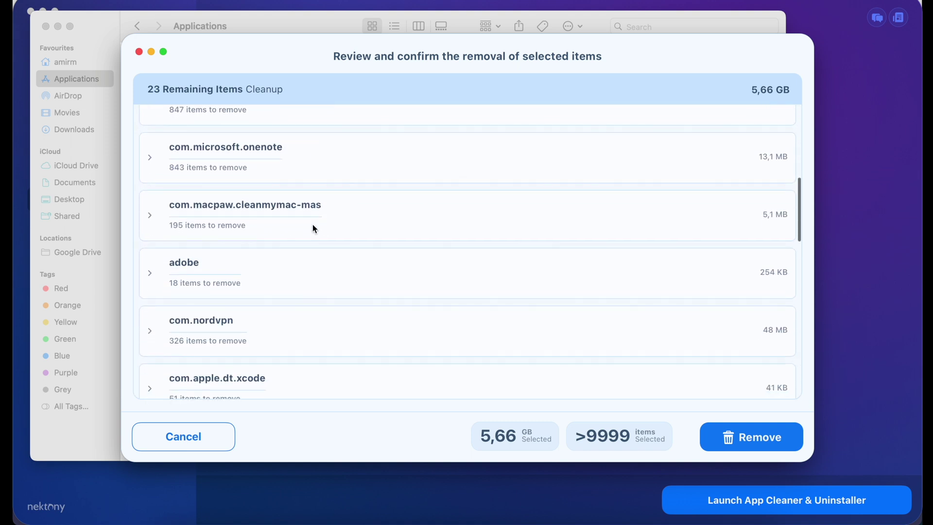
pyautogui.scroll(-3, 313, 226)
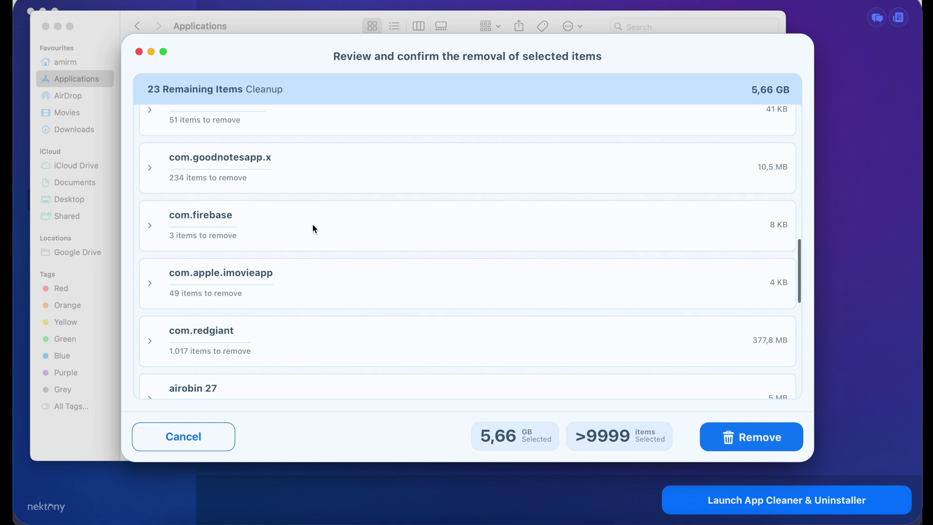
pyautogui.scroll(-5, 430, 266)
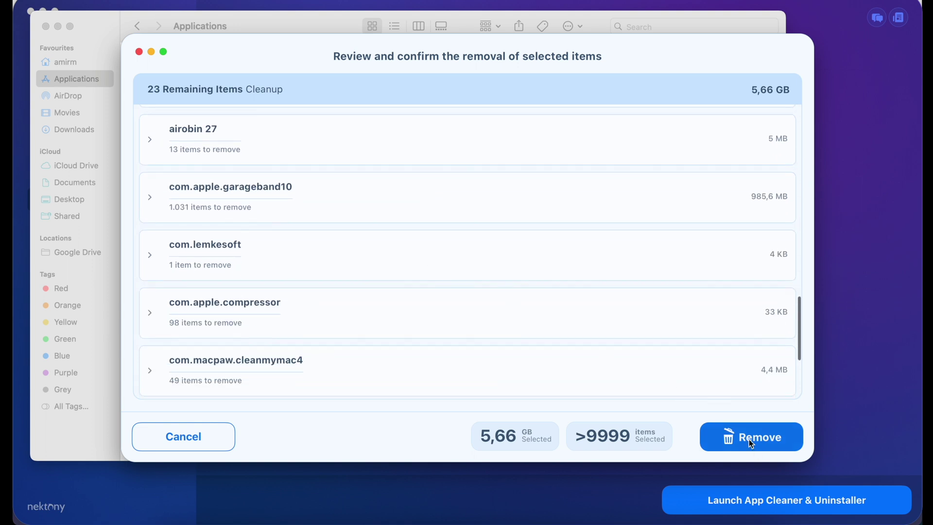
# Confirm the removal of the remaining files, force quit com.nordvpn.macos.helper, and authorise the changes with the account password.
pyautogui.click(752, 444)
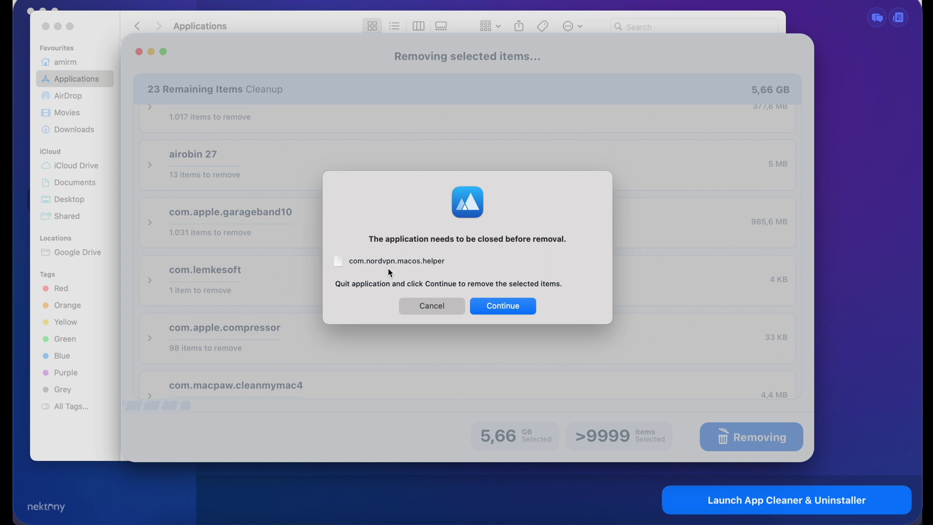
pyautogui.click(492, 307)
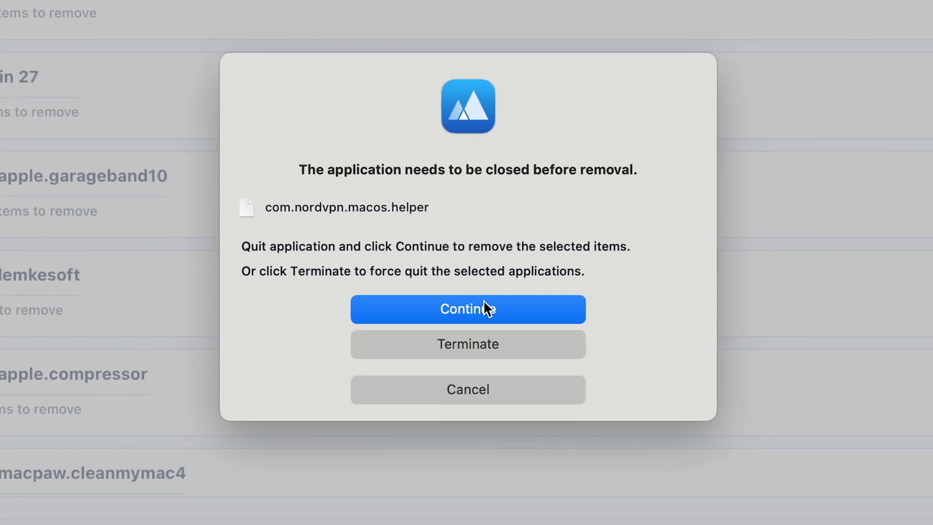
pyautogui.click(464, 342)
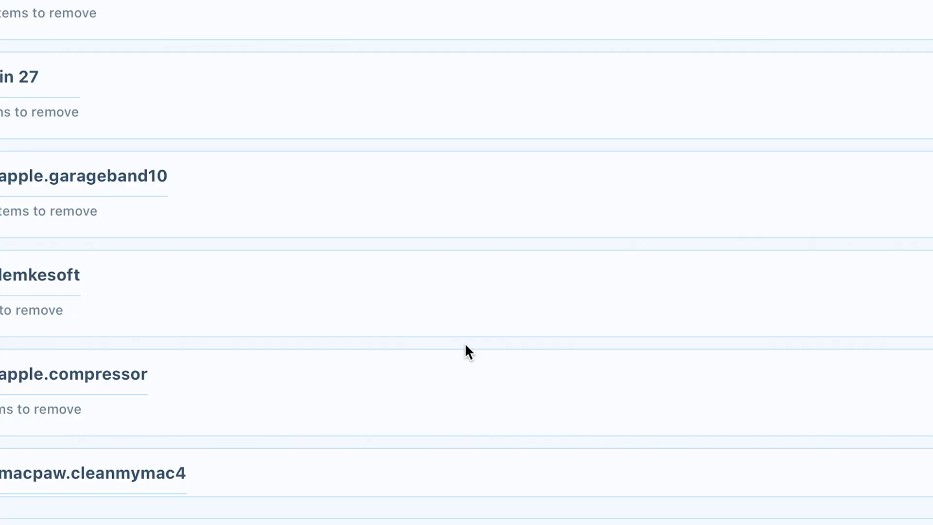
pyautogui.write('••••••••••')
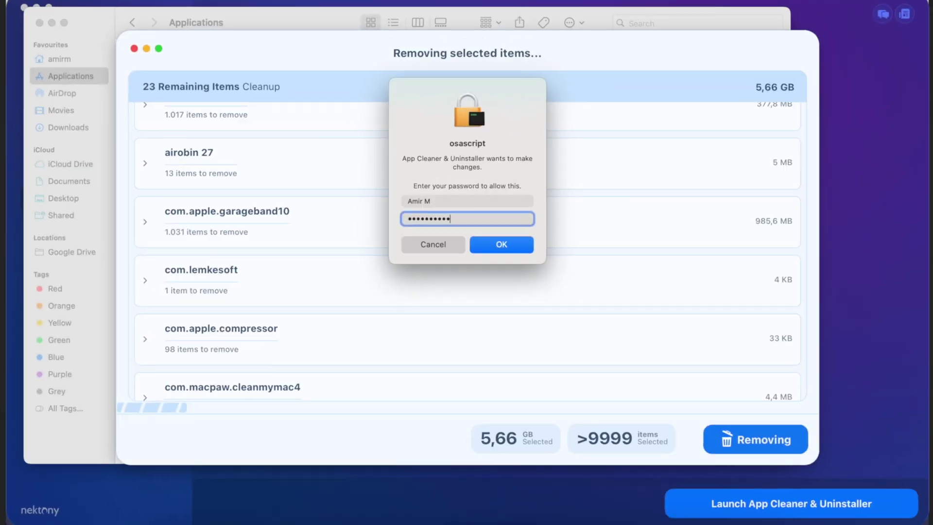
pyautogui.write('•••••••••')
pyautogui.press('Return')
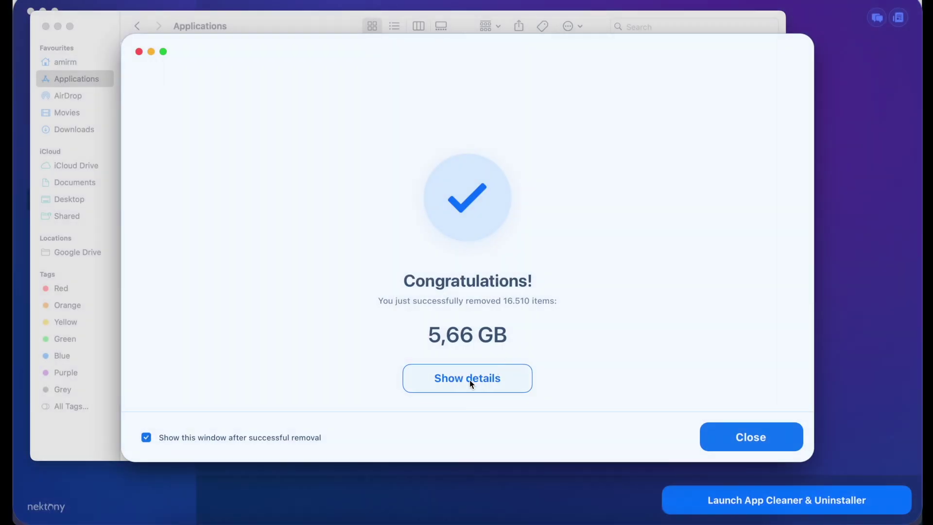
# Show the details of the completed removal, look through the removed items and close the report.
pyautogui.click(469, 380)
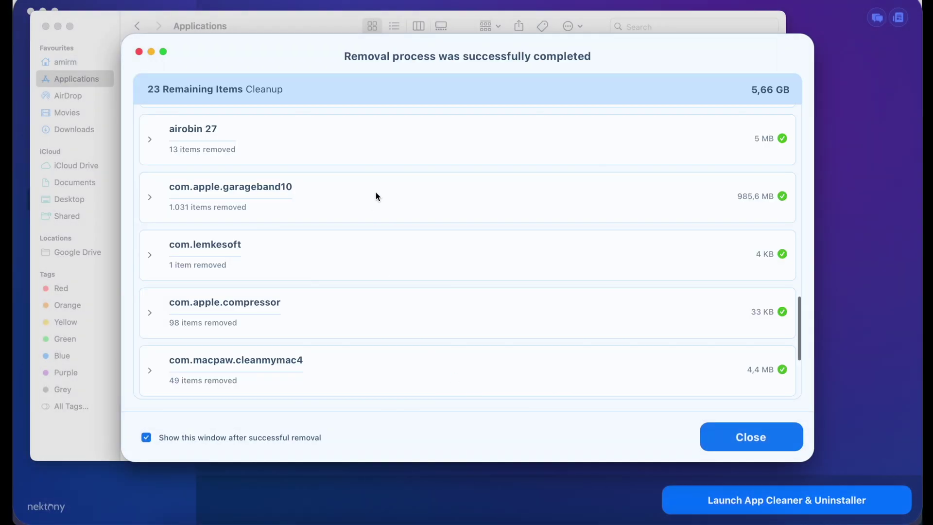
pyautogui.scroll(-5, 519, 286)
pyautogui.scroll(10, 519, 287)
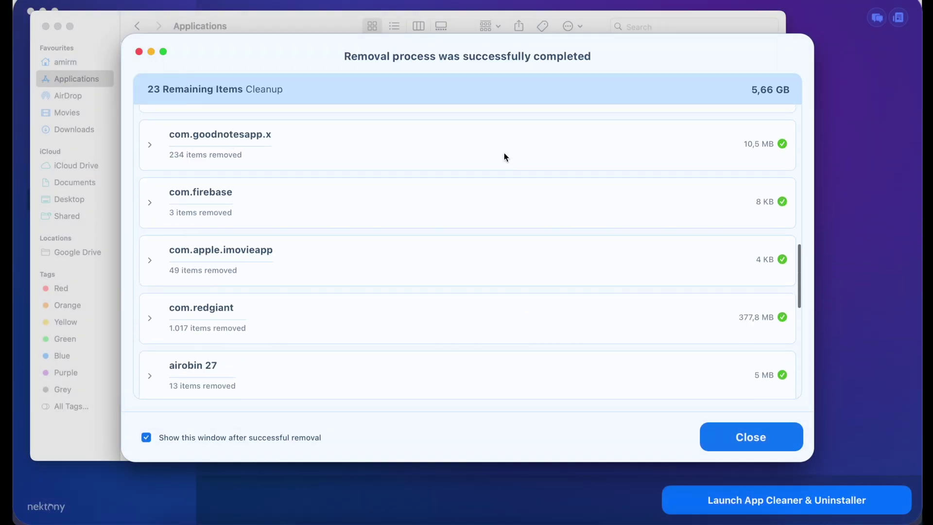
pyautogui.scroll(3, 504, 157)
pyautogui.scroll(-10, 504, 157)
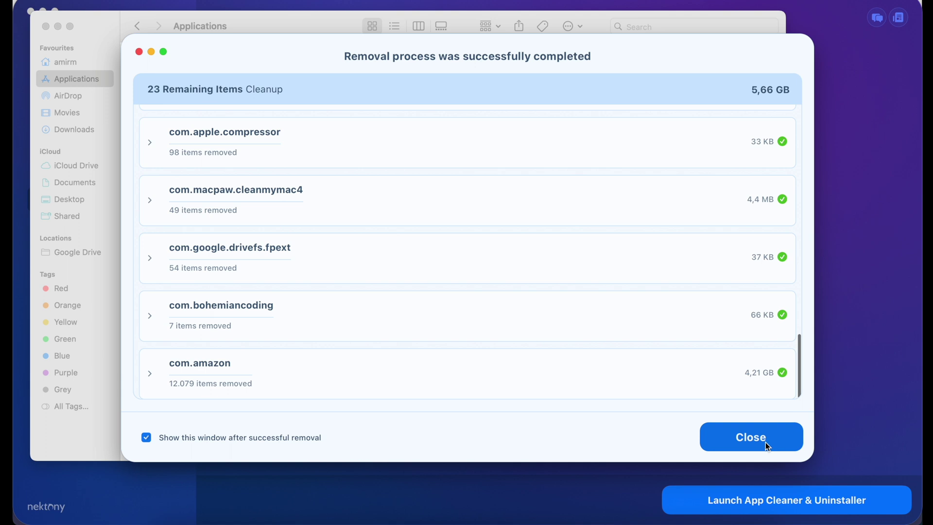
pyautogui.click(766, 445)
# View the MacCleaner section, check the System Data storage of Macintosh HD in System Settings, and return to App Cleaner & Uninstaller.
pyautogui.click(156, 403)
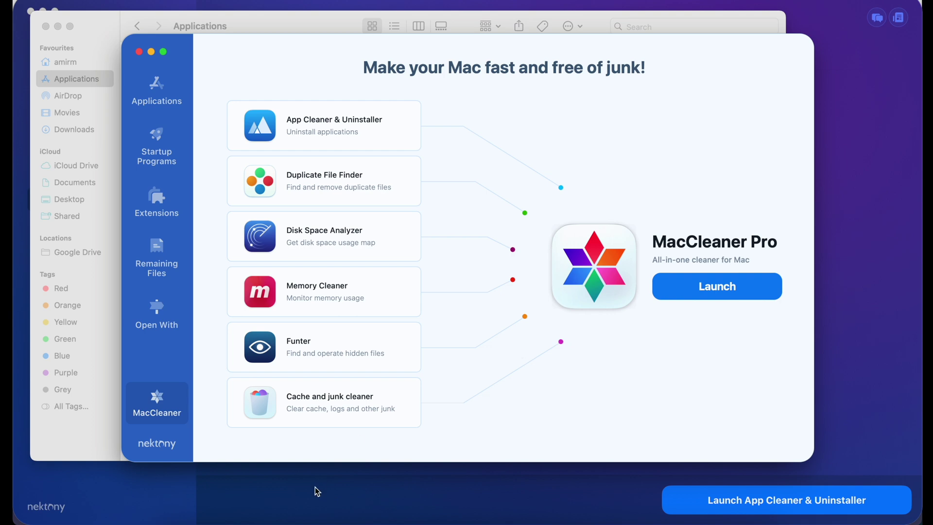
pyautogui.click(276, 521)
pyautogui.moveTo(436, 98)
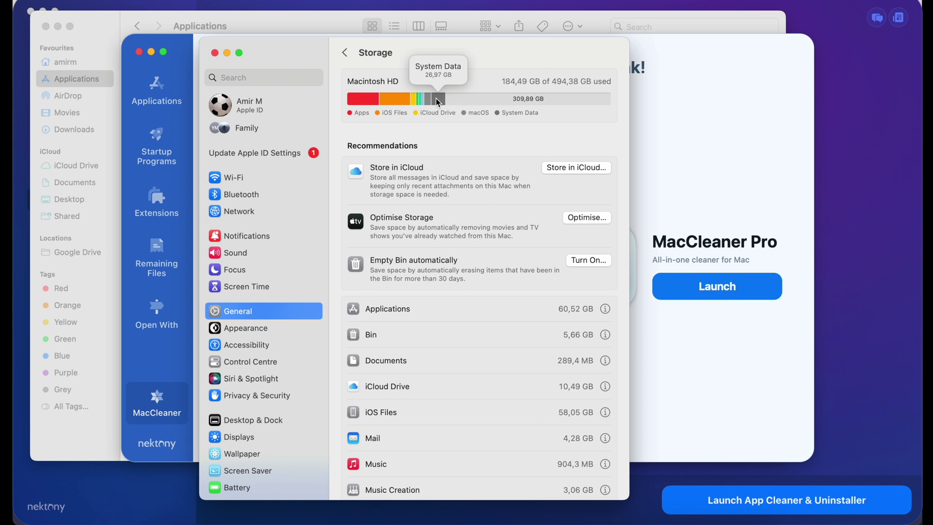
pyautogui.click(681, 156)
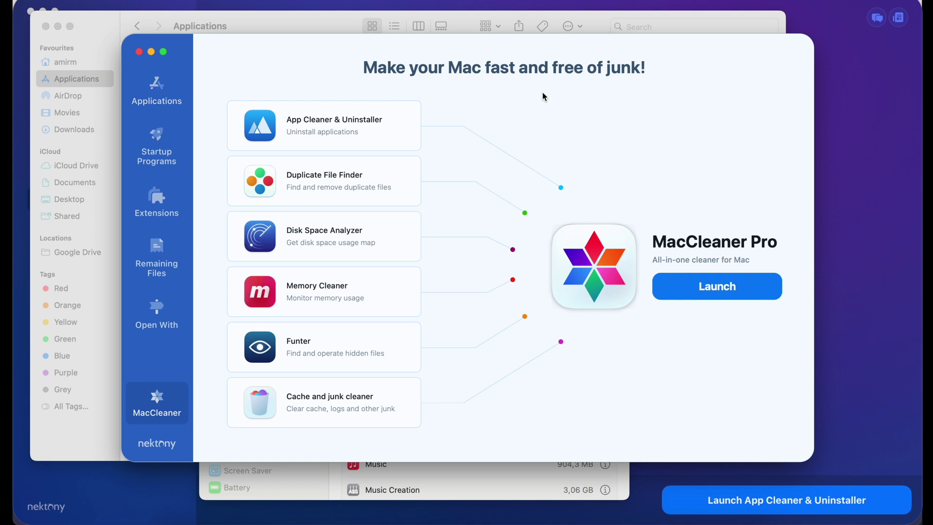